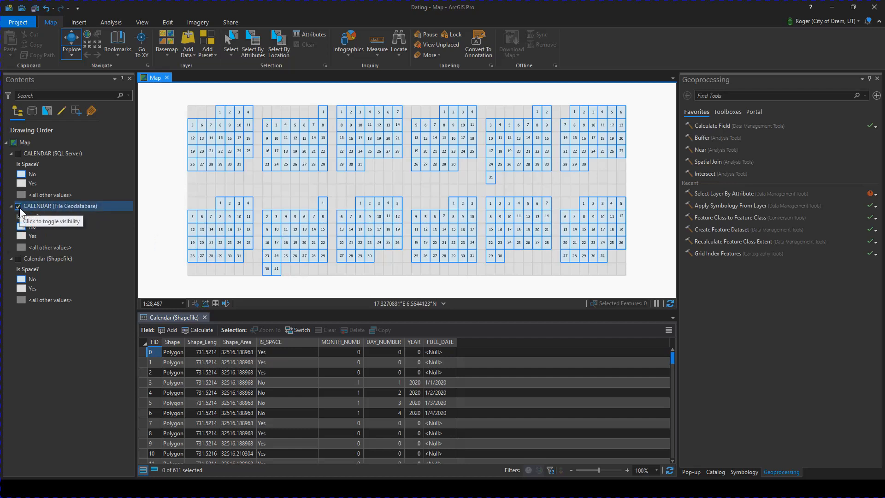
Show the Calendar (Shapefile) layer instead of the file geodatabase one and set it as the Select Layer By Attribute input.
left_click(18, 207)
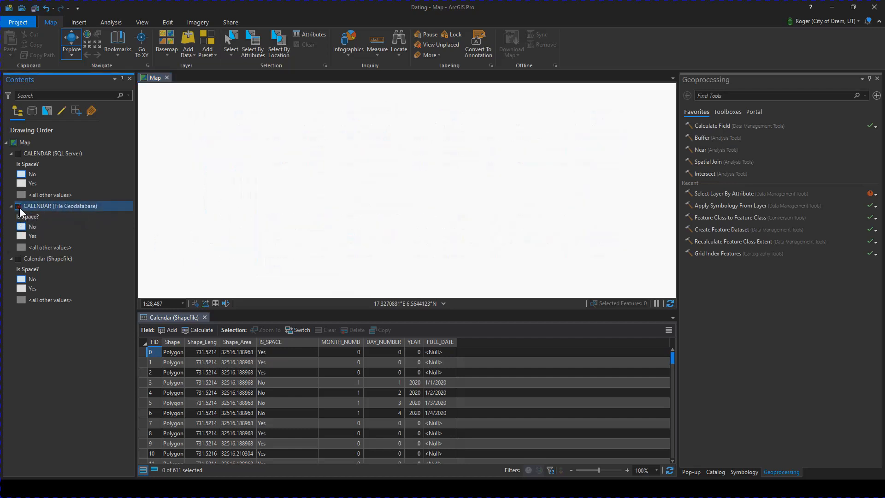
left_click(18, 260)
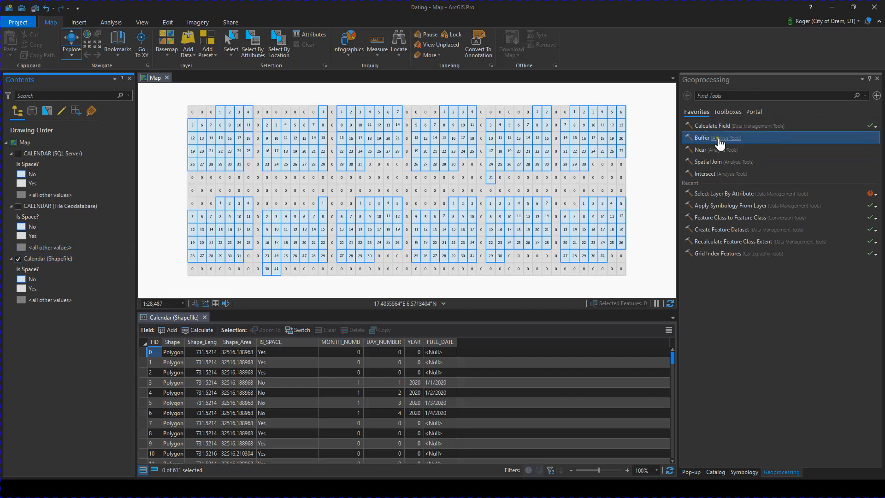
left_click(732, 193)
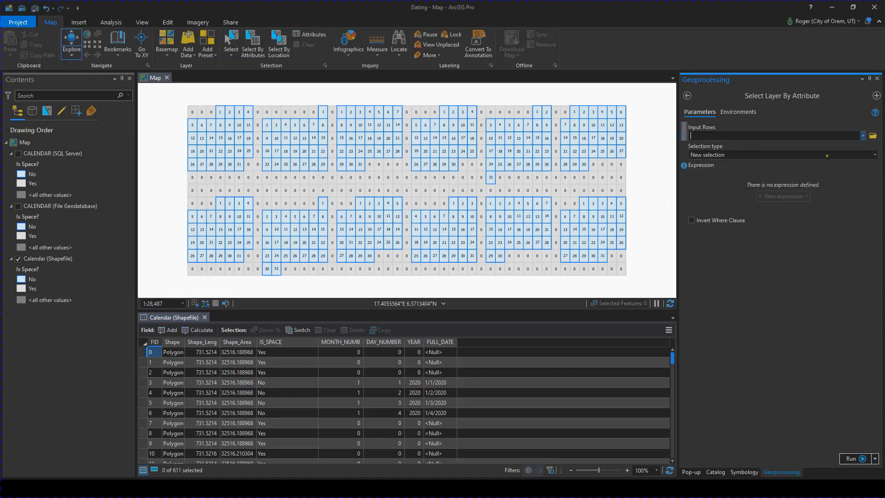
left_click(863, 136)
left_click(719, 165)
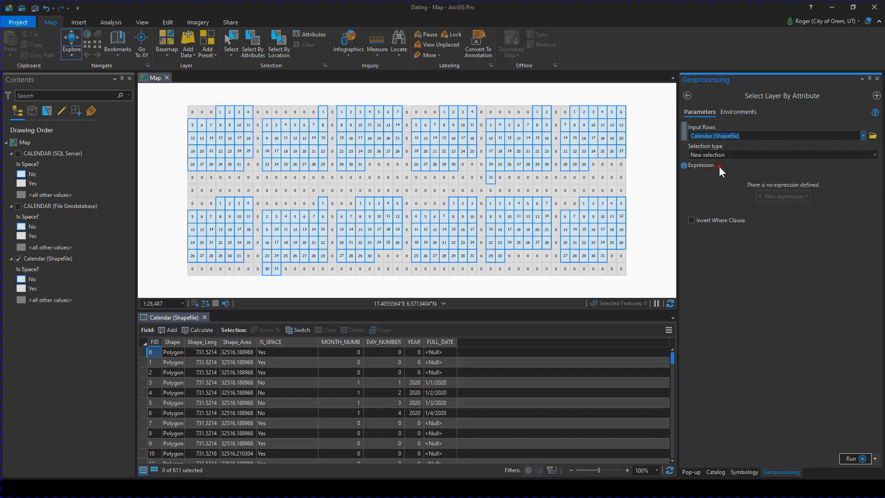
left_click(784, 196)
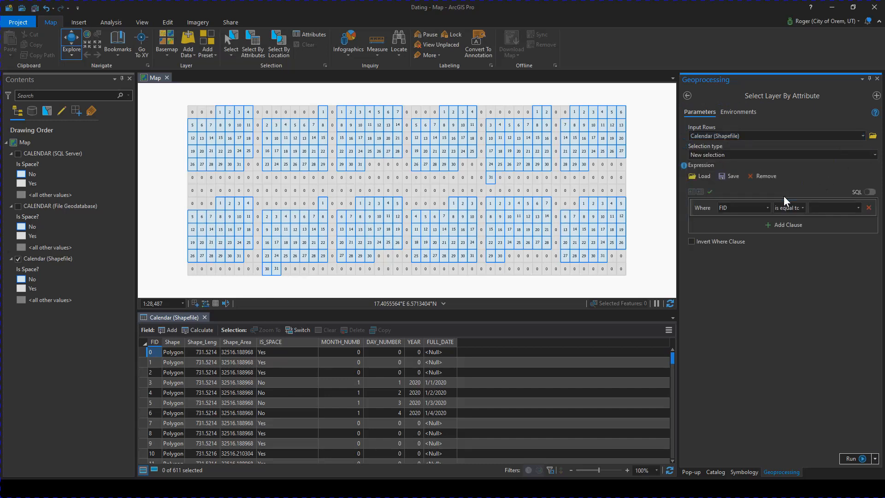
left_click(873, 192)
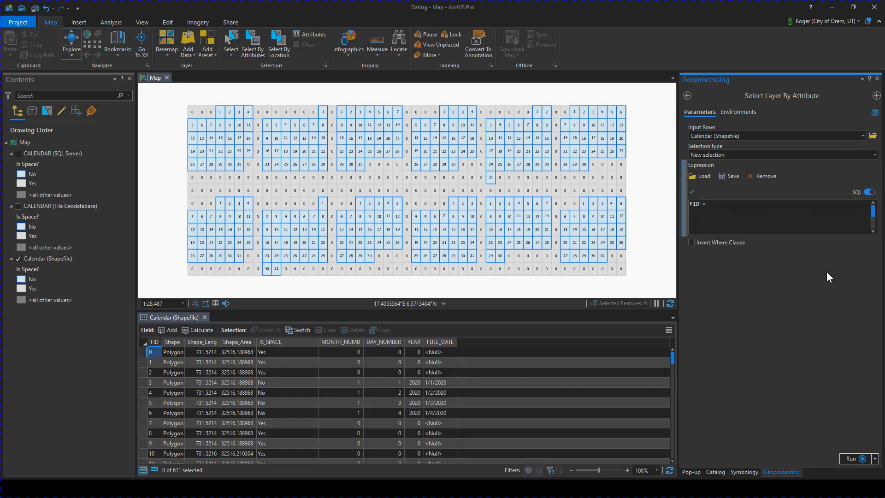
left_click(869, 192)
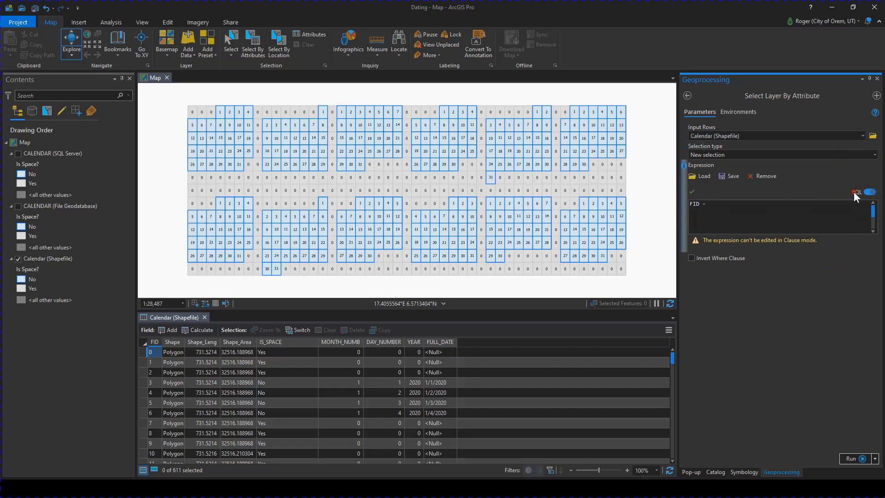
left_click_drag(746, 216, 670, 203)
key("Delete")
left_click(870, 193)
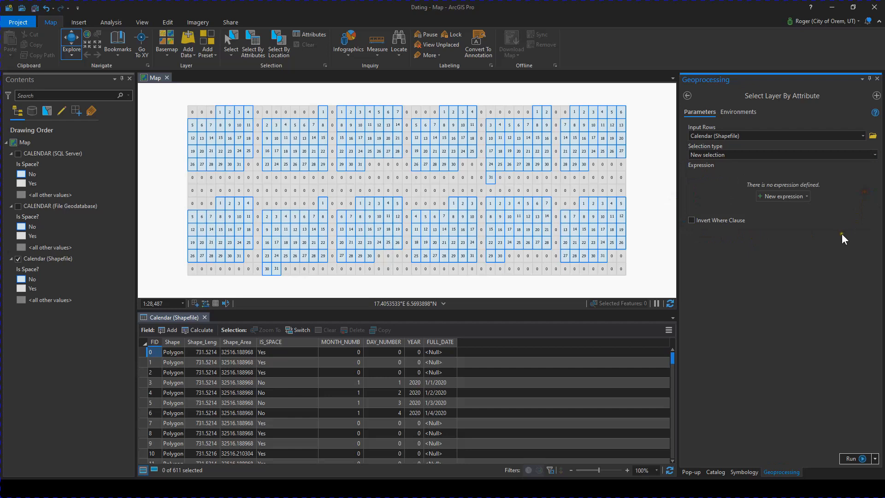
Create a new selection expression and switch it to SQL editing mode.
left_click(809, 196)
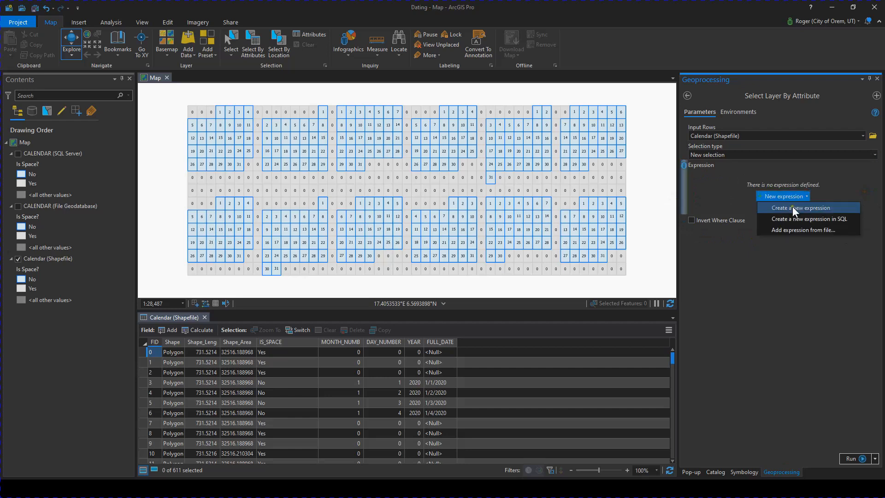
left_click(792, 207)
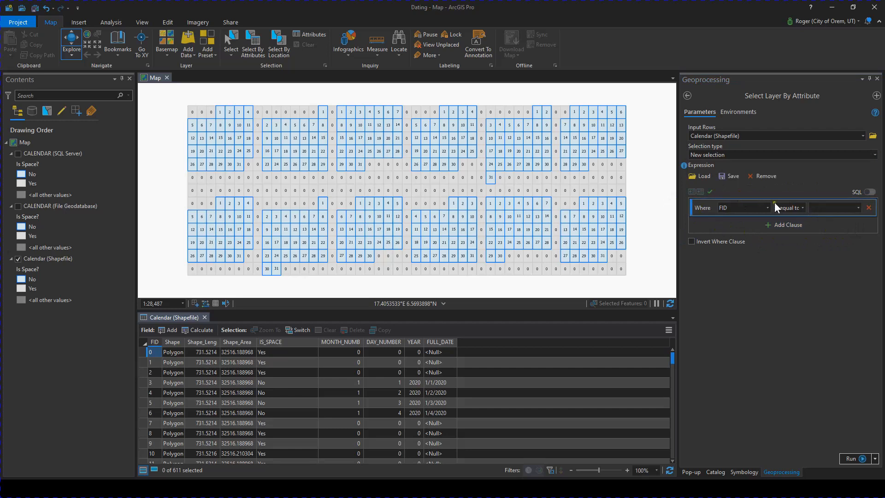
left_click(869, 191)
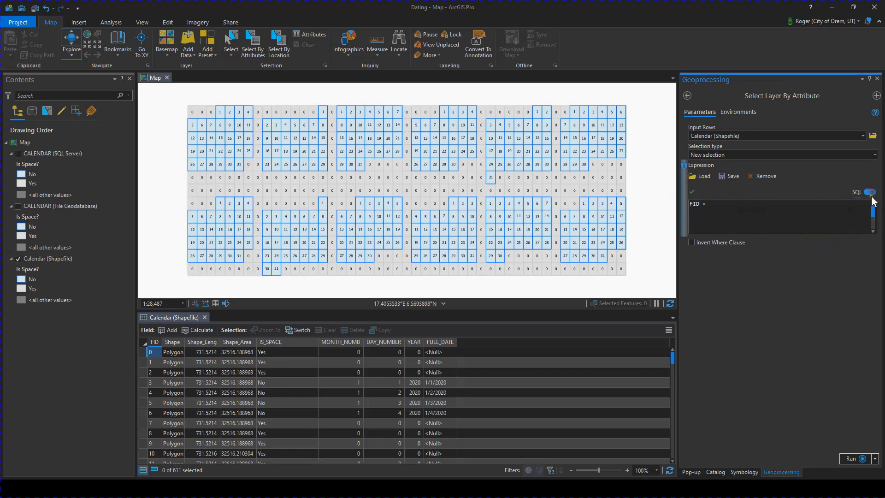
Load the saved query expression Shp_Date_Equals_mdy.exp and run the selection.
left_click(701, 176)
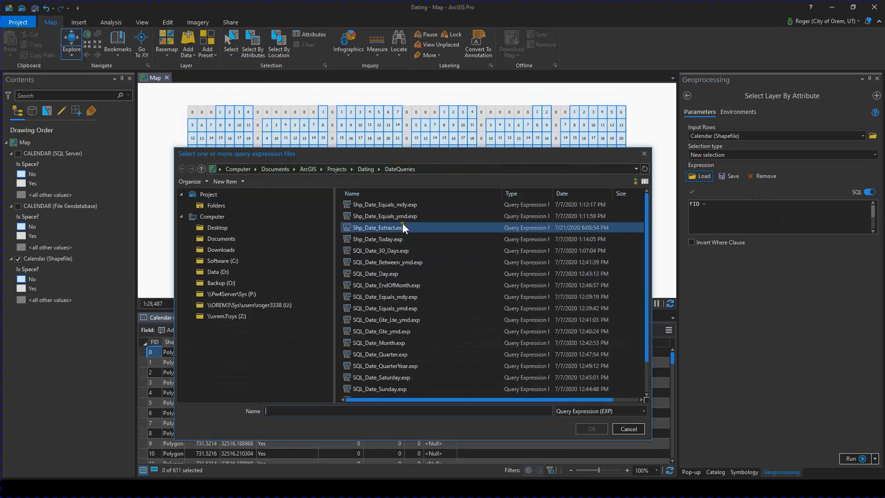
left_click(400, 206)
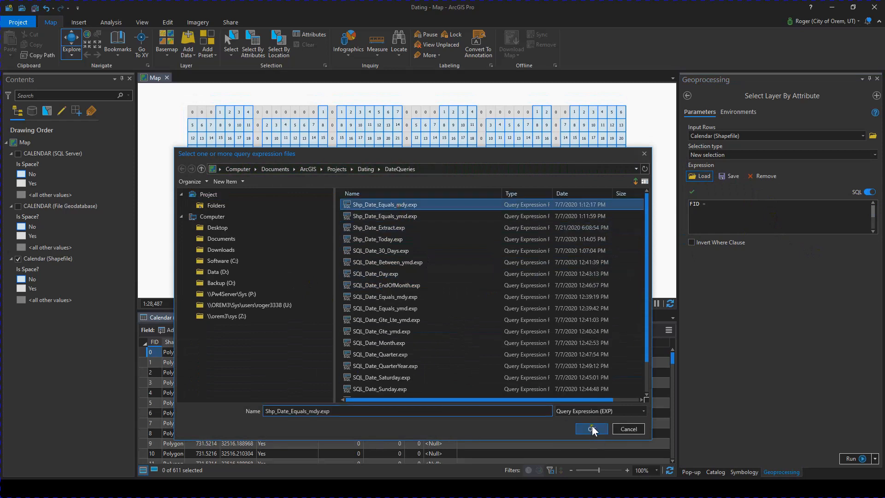
left_click(592, 426)
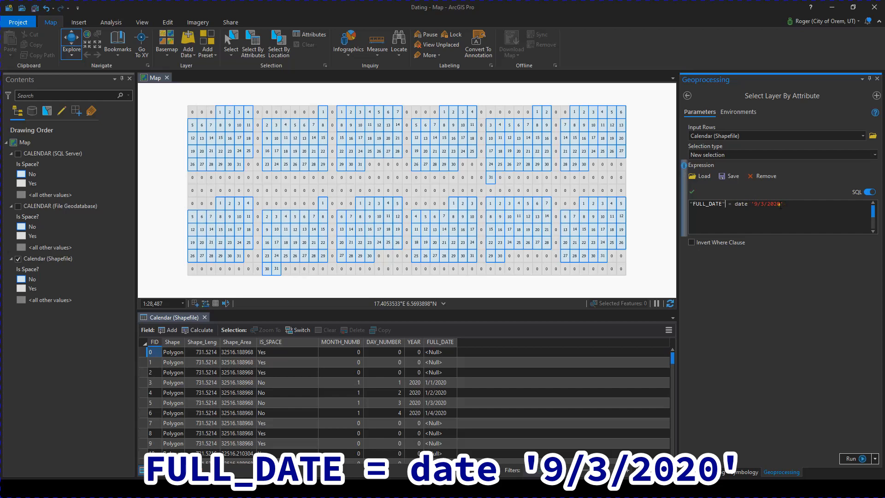
left_click(859, 457)
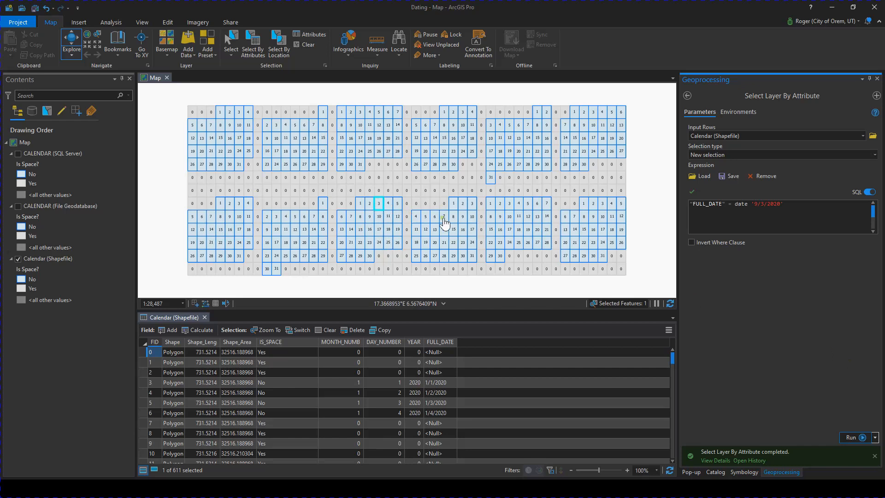
Load Shp_Date_Equals_ymd.exp, change its date to '2020-09-04', and run the selection.
left_click(703, 176)
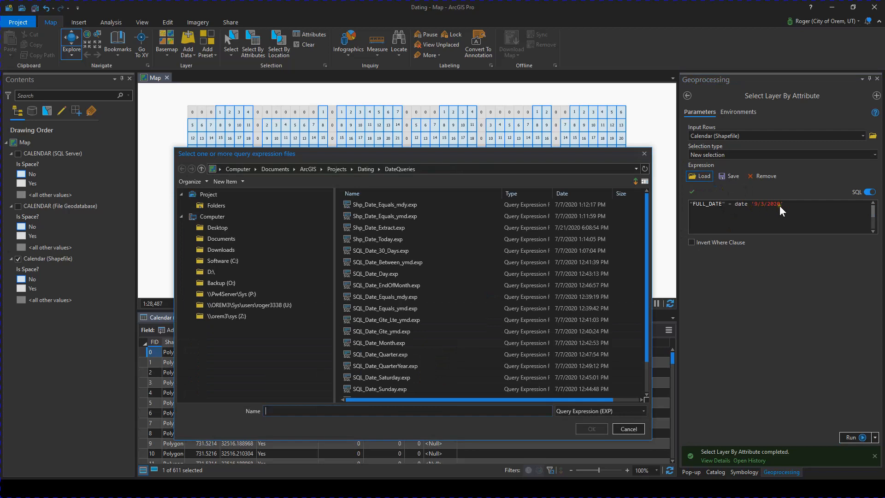
left_click(405, 216)
left_click(592, 429)
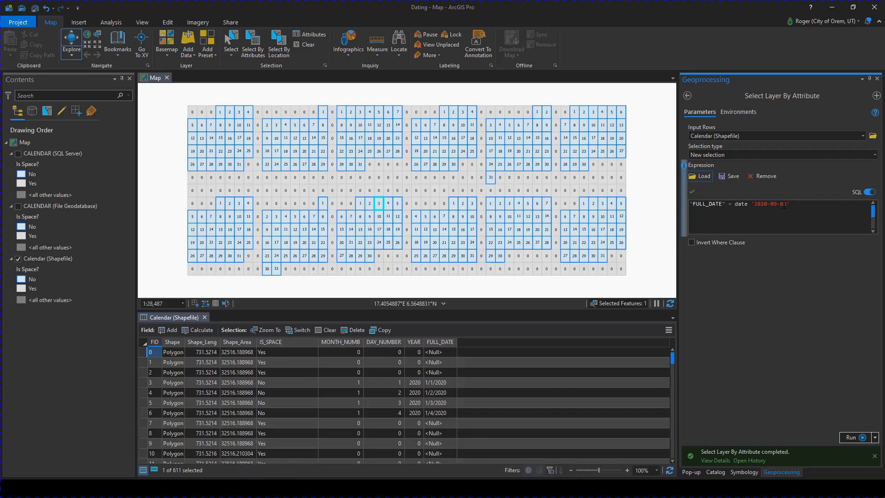
left_click_drag(784, 205, 786, 205)
type("4")
left_click(854, 438)
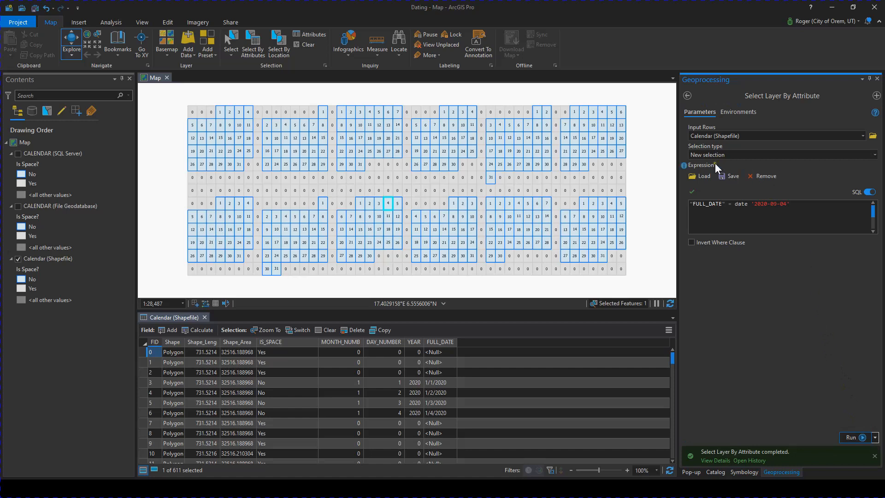
Change the comparison operator in the date expression to >= and run the selection.
left_click(704, 175)
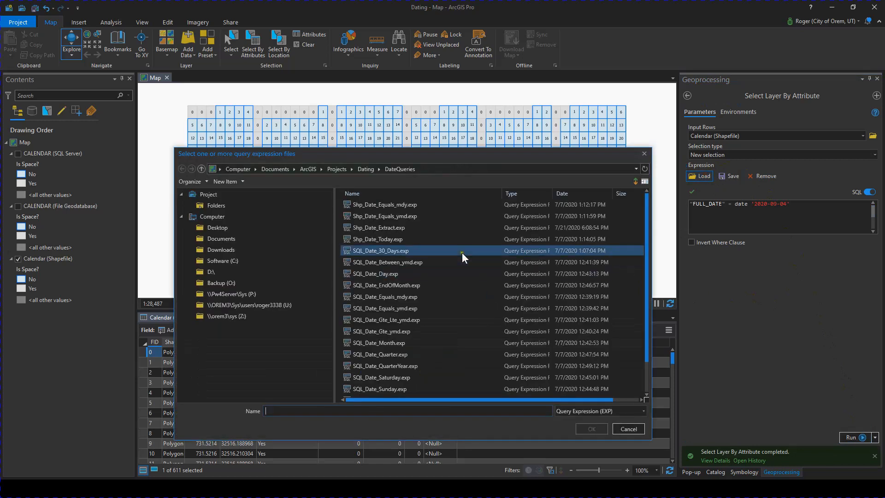
left_click(621, 429)
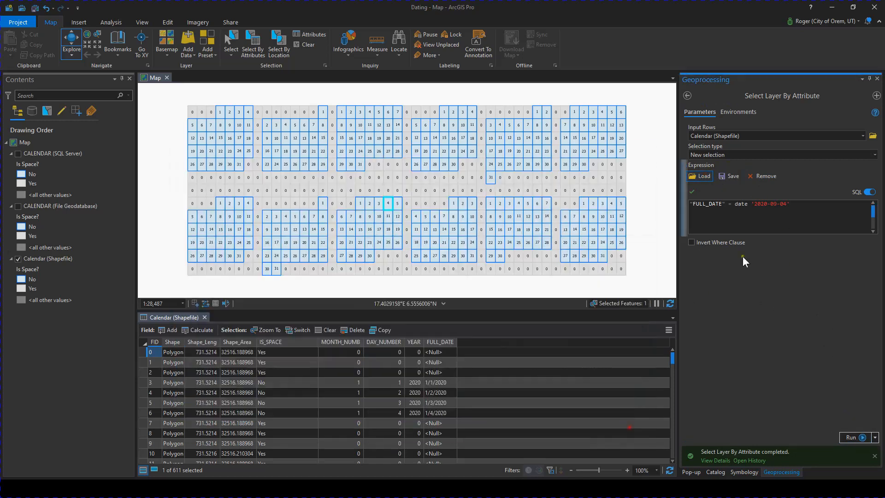
left_click(729, 204)
type(">")
left_click(852, 437)
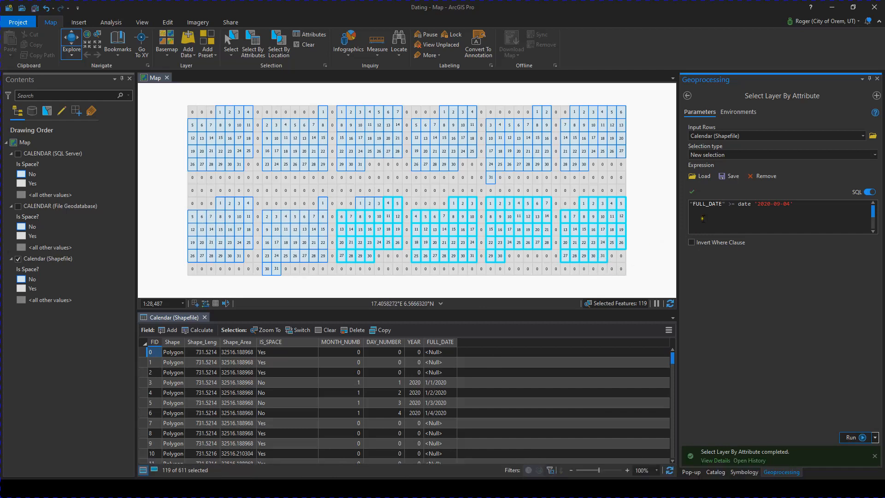
Change the comparison operator in the date expression to <= and rerun the selection.
left_click_drag(728, 204, 732, 204)
type("<")
left_click(855, 438)
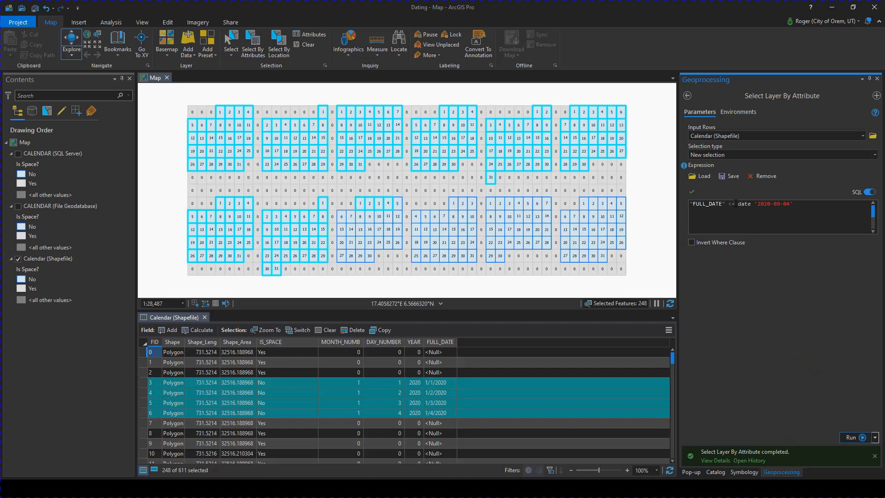
Load the saved query expression Shp_Date_Today.exp and select the features dated today.
left_click(816, 203)
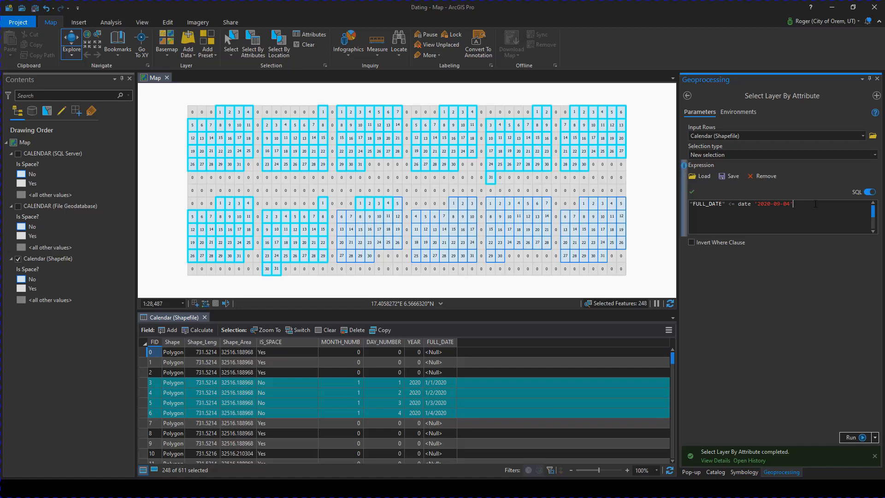
left_click(703, 179)
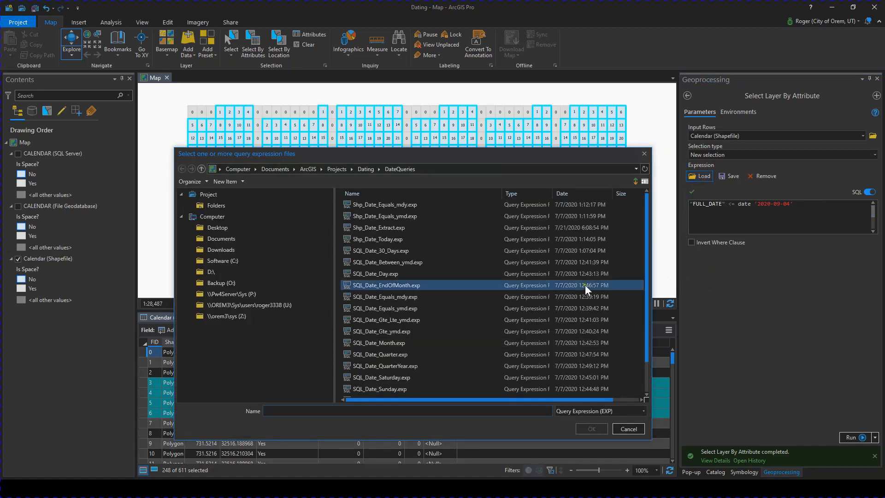
left_click(391, 239)
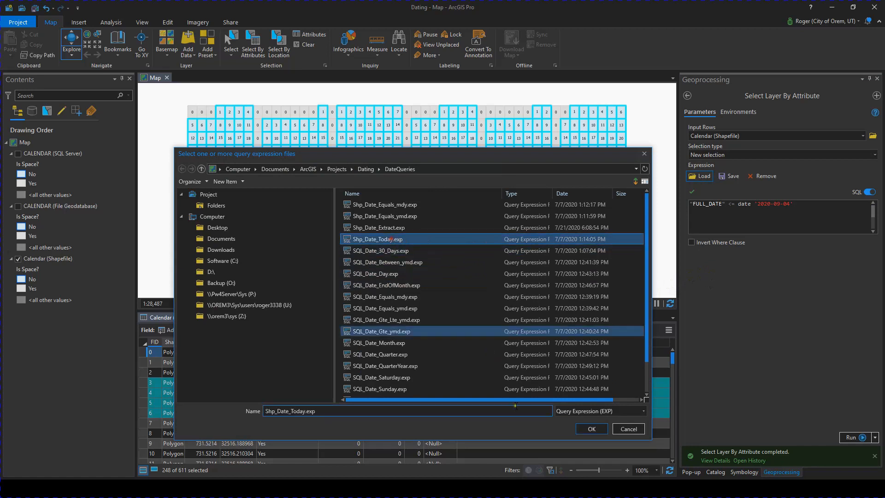
left_click(599, 430)
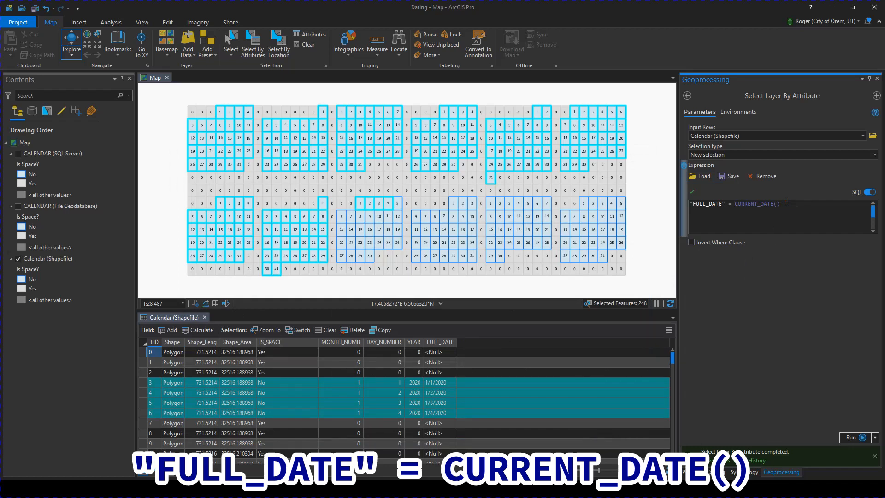
left_click(786, 202)
left_click(851, 437)
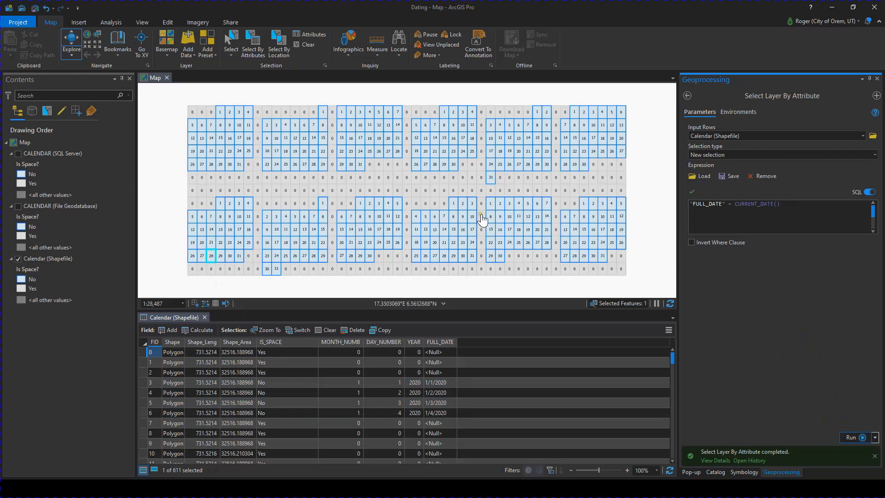
Replace the whole SQL expression with the EXTRACT function.
left_click(787, 215)
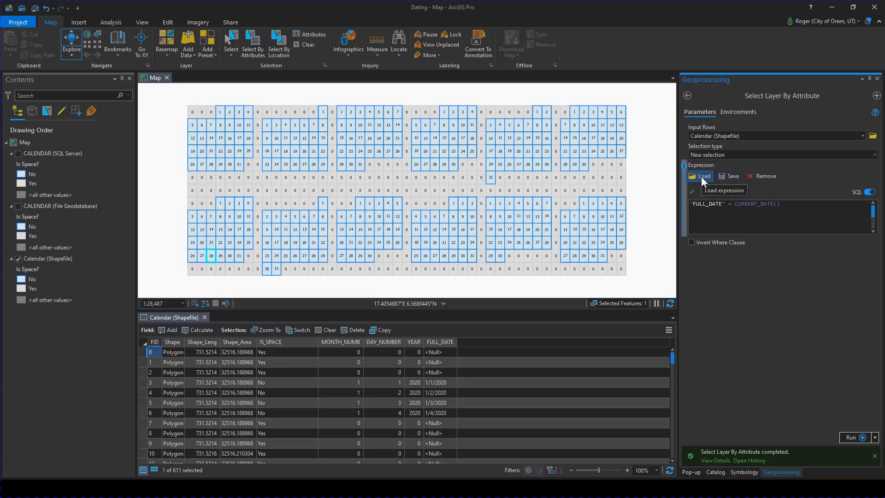
left_click_drag(807, 205, 662, 205)
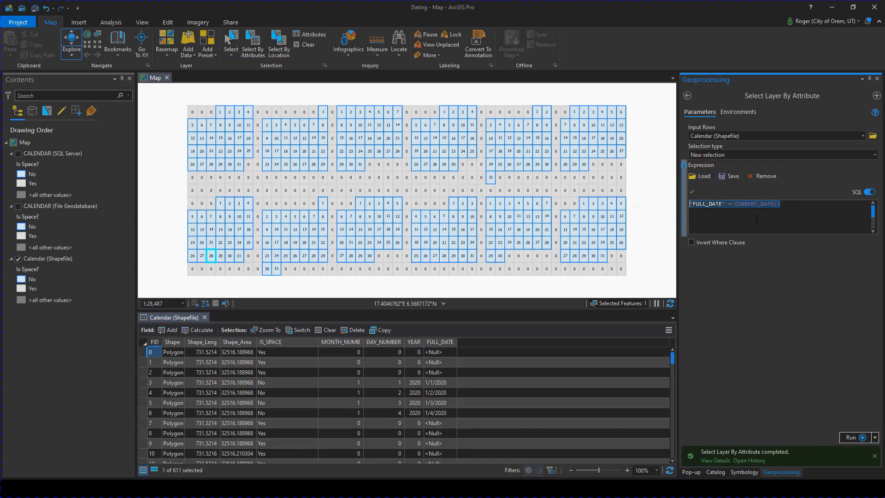
type("ex")
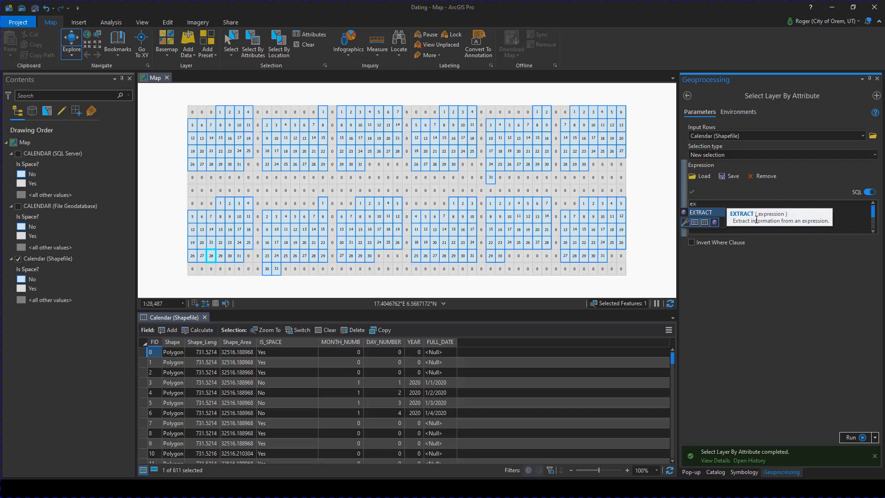
key("Tab")
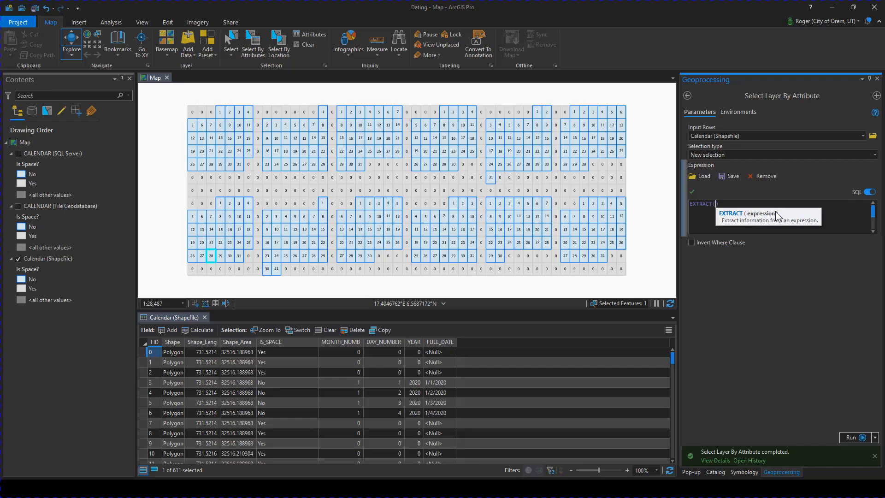
type("month")
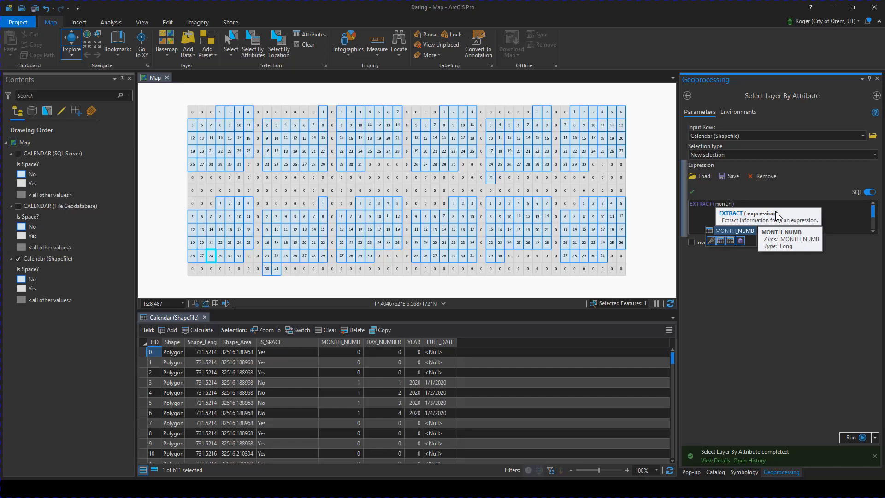
key("Return")
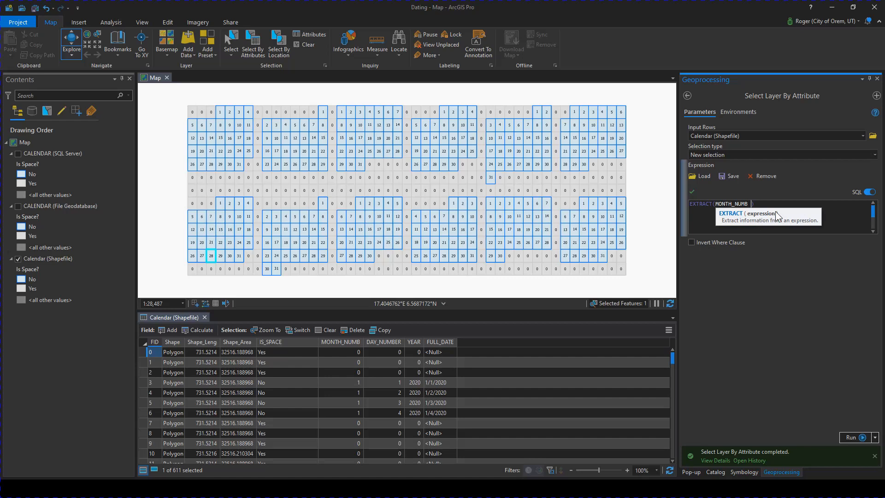
key("BackSpace")
key("BackSpace")
key("BackSpace")
key("BackSpace")
key("BackSpace")
key("BackSpace")
key("BackSpace")
key("BackSpace")
key("BackSpace")
Complete the expression as EXTRACT(Month FROM "FULL_DATE") = 9 and run the selection.
type("o")
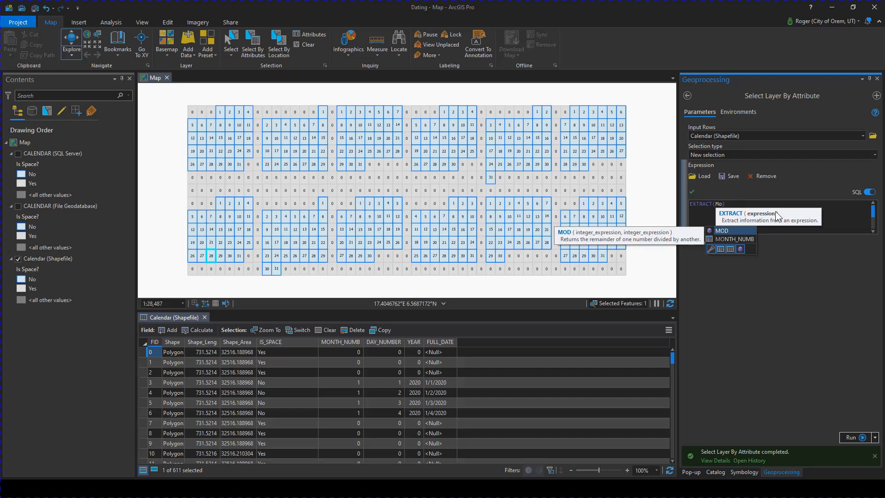
type("n")
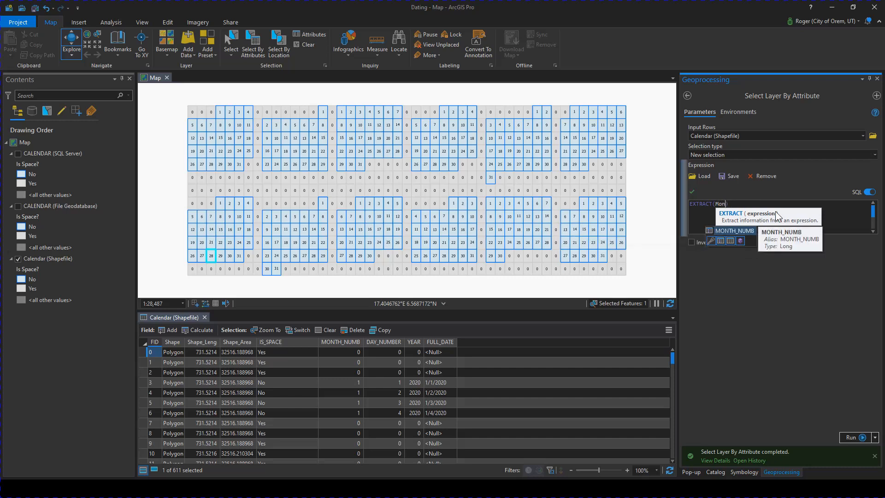
key("Escape")
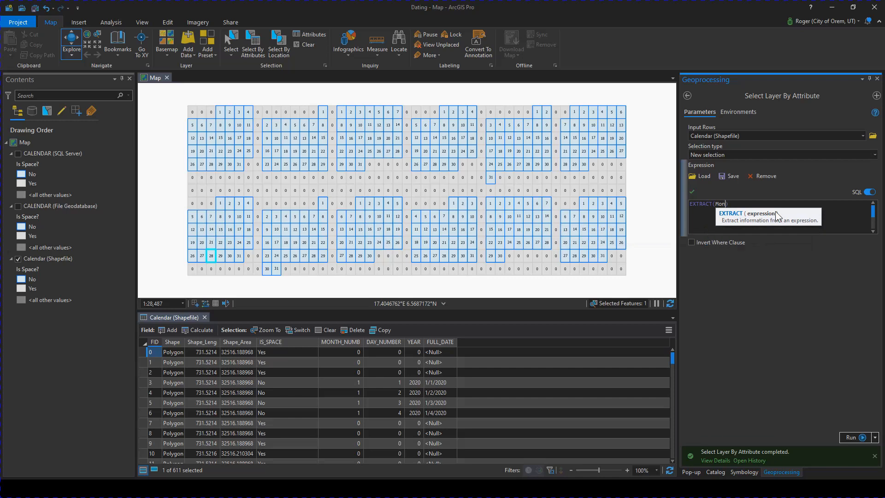
type("th")
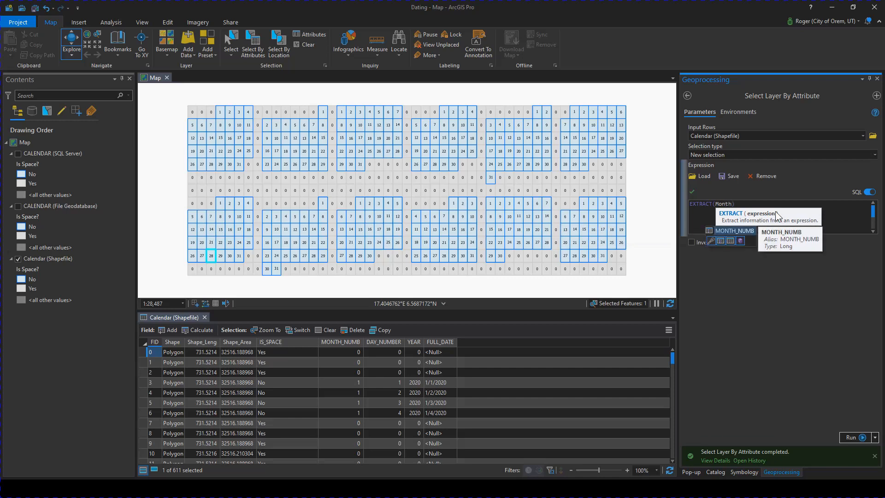
key("Escape")
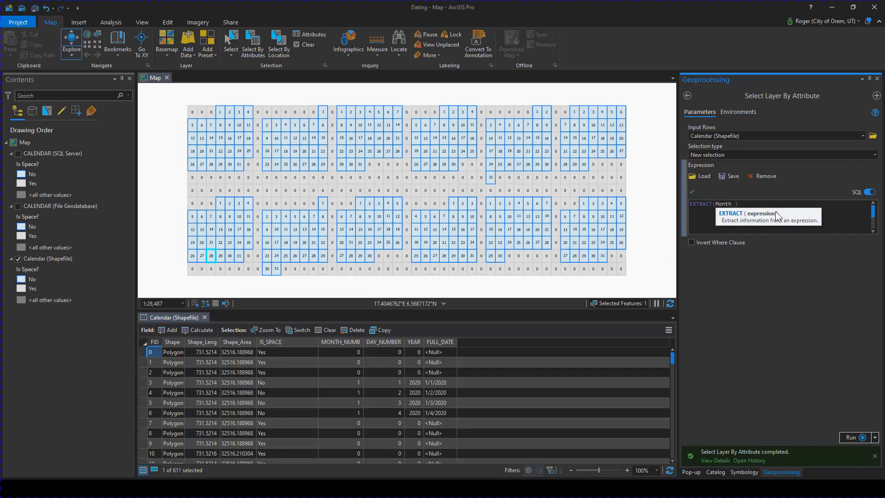
type("FROM ")
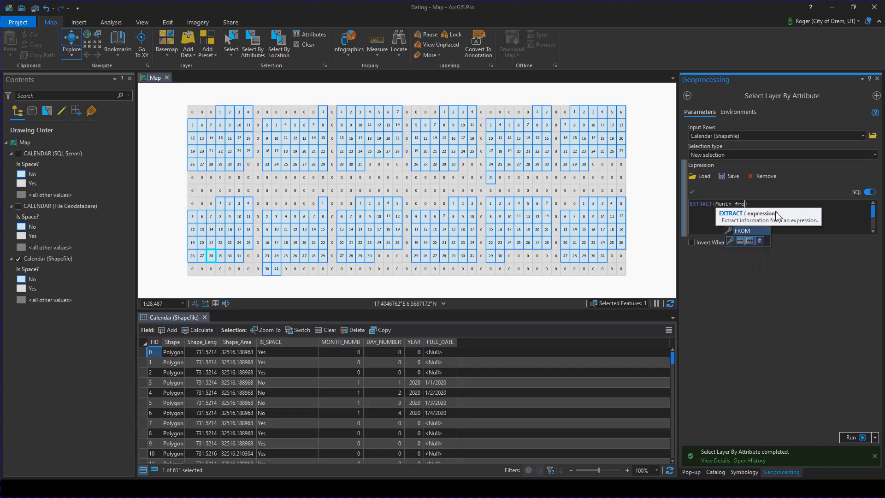
type("\"FULL")
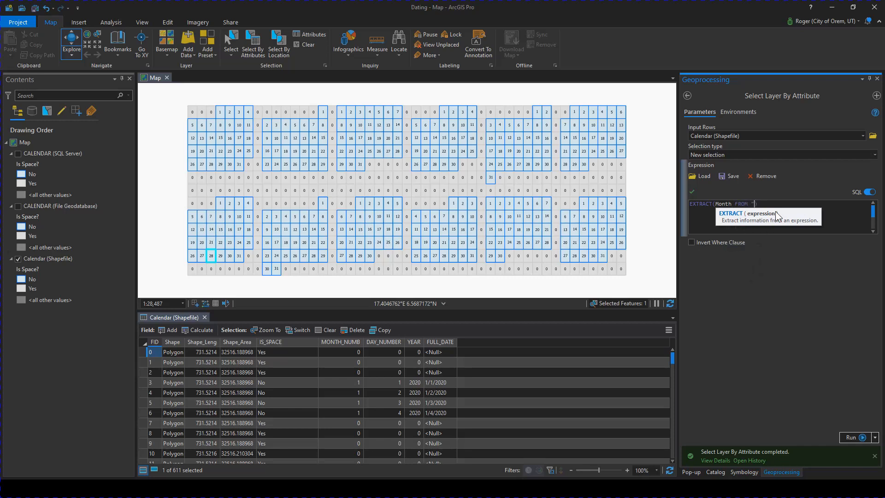
type("_DATE\"")
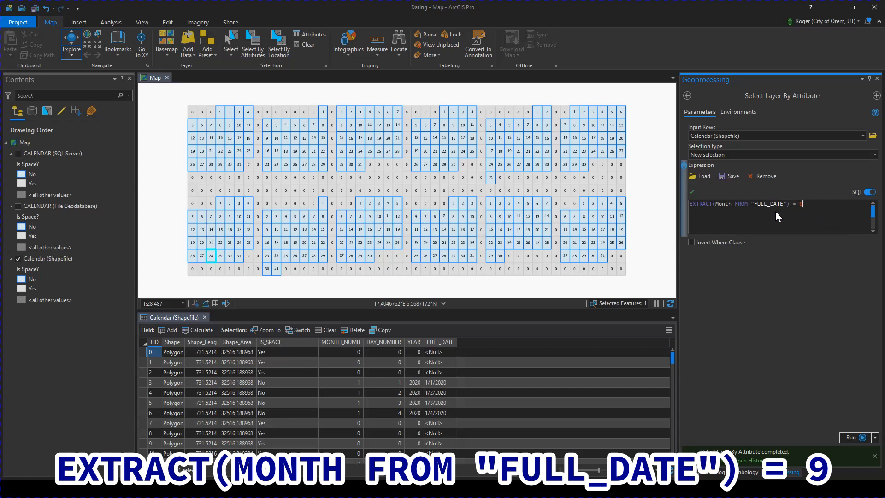
left_click(859, 436)
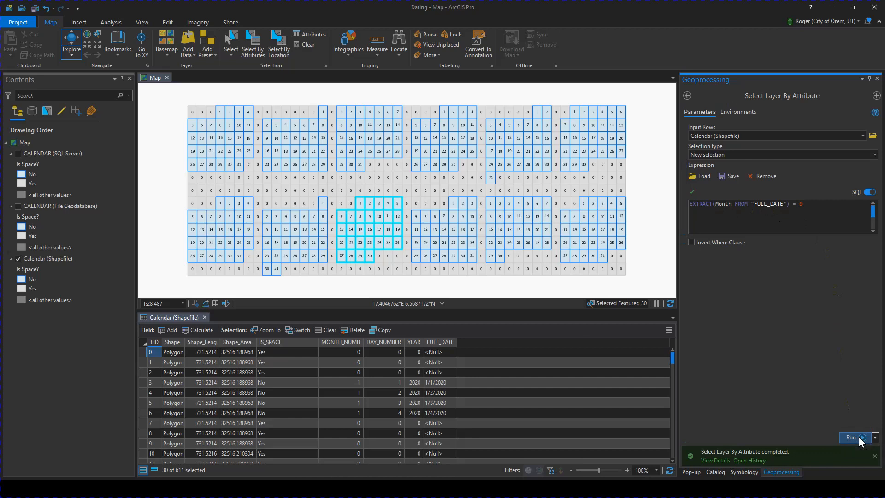
Remove the year condition from the EXTRACT expression, set the month value to 12, and run the selection.
left_click(809, 204)
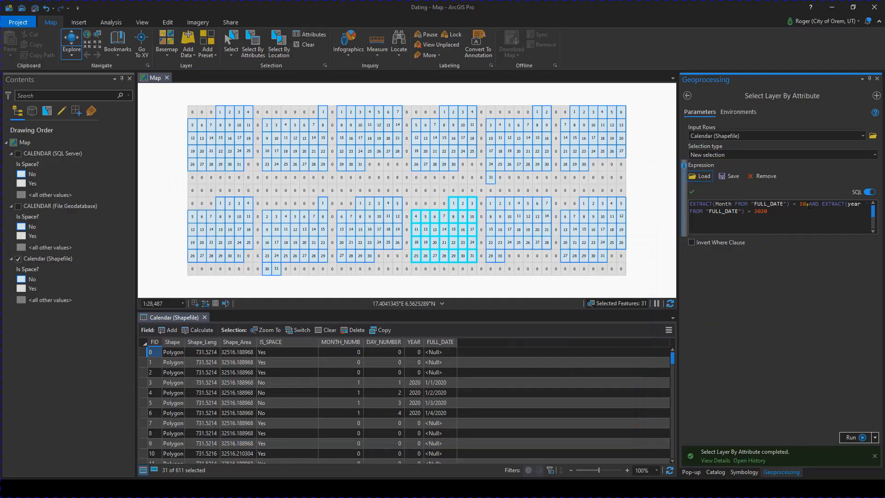
left_click_drag(807, 206, 822, 233)
key("Delete")
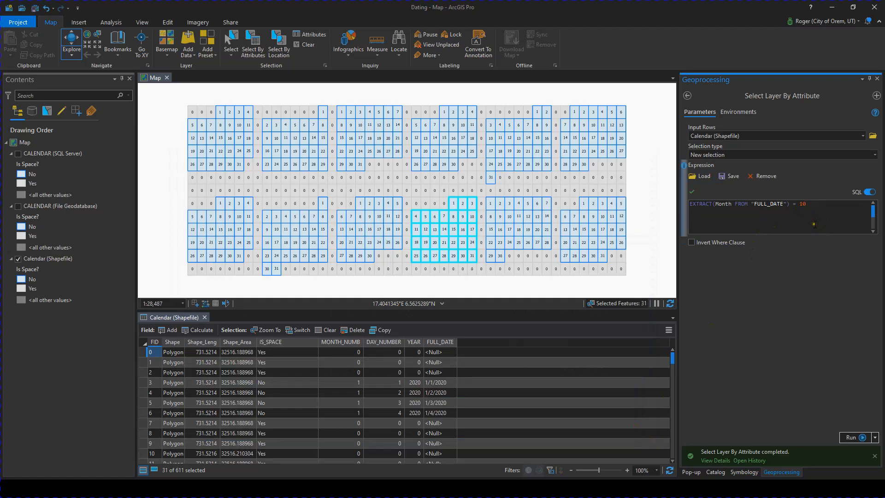
key("BackSpace")
type("2")
left_click(859, 438)
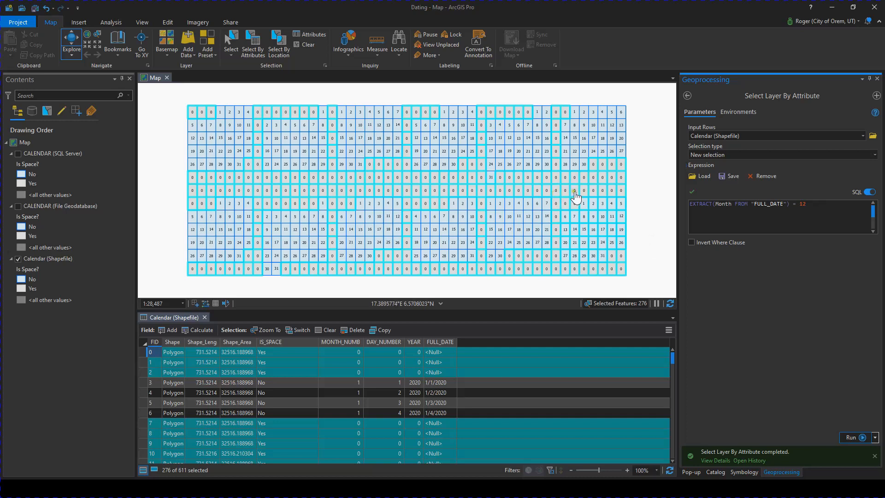
Clear the selected features and switch the visible layer from Calendar (Shapefile) to CALENDAR (SQL Server).
left_click(820, 201)
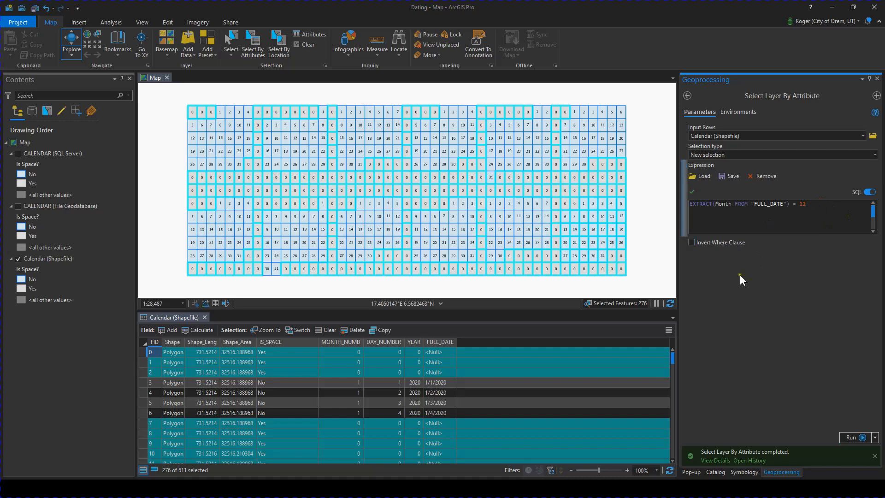
left_click(305, 44)
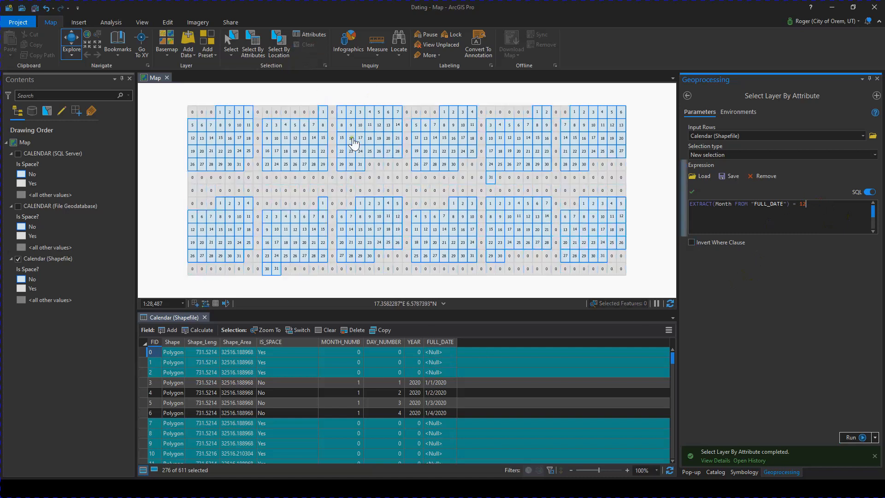
left_click(18, 259)
left_click(18, 153)
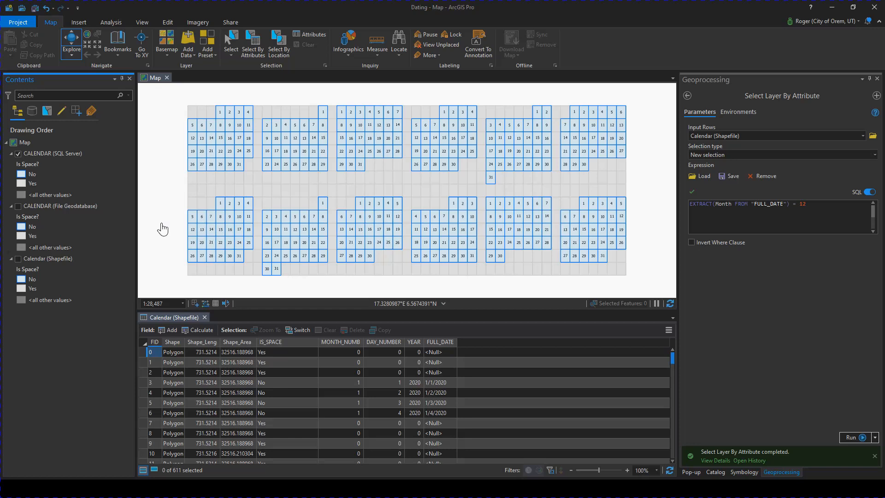
Load the saved query expression SQL_Date_Today_NotWork.exp into the selection tool.
left_click(703, 175)
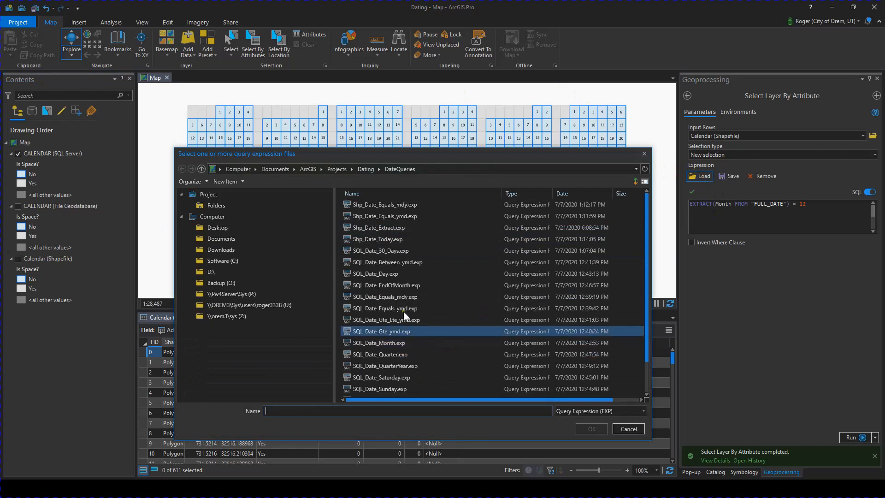
left_click(388, 240)
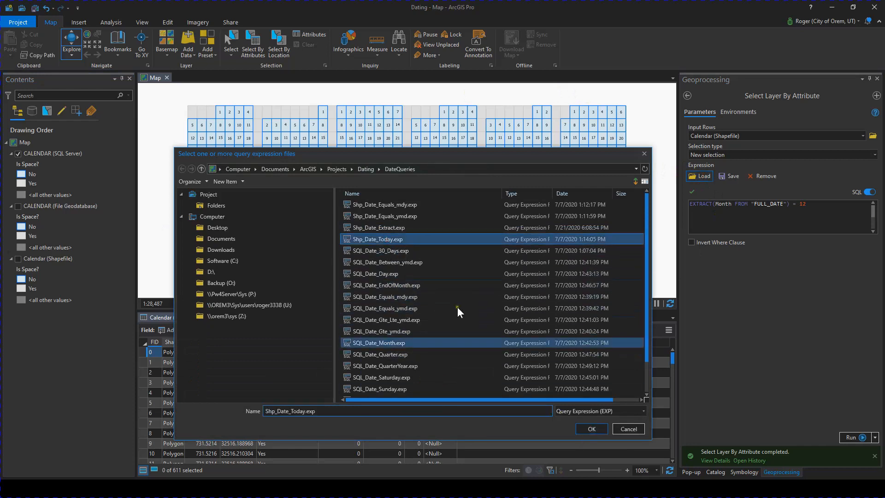
scroll(470, 379, "down", 1)
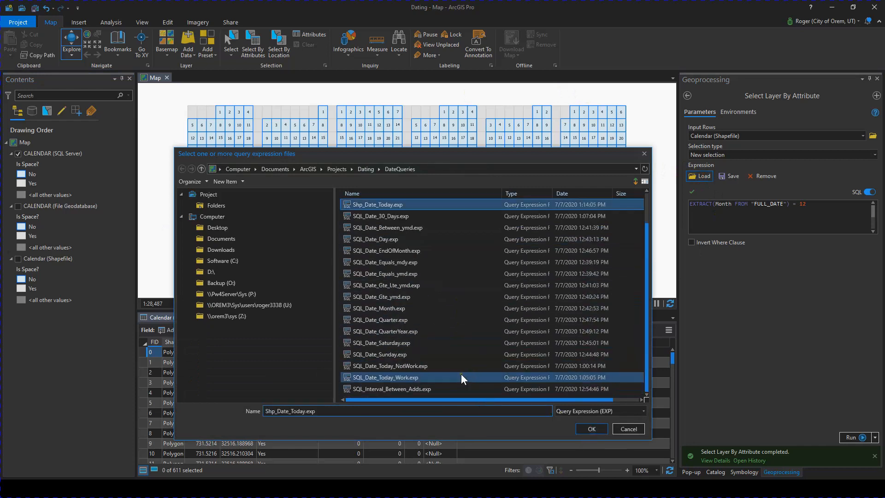
left_click(401, 366)
left_click(595, 428)
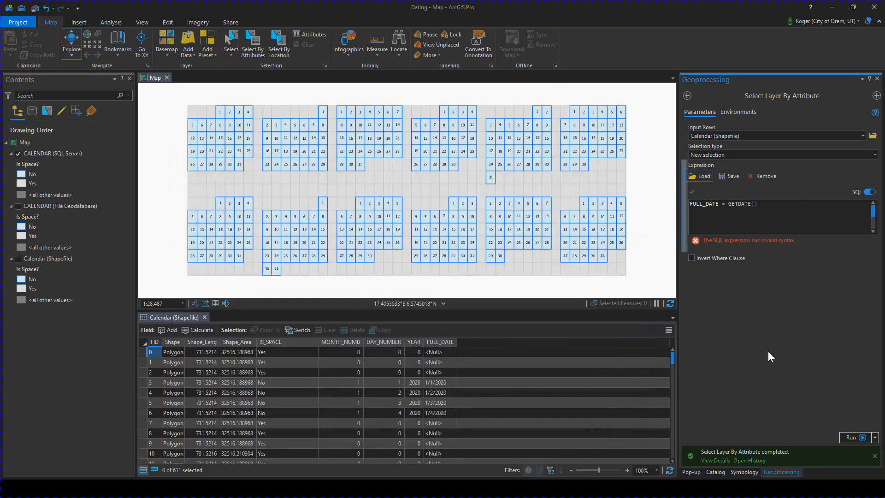
Set the input rows to CALENDAR (SQL Server) and run the selection with FULL_DATE = GETDATE().
left_click(788, 204)
left_click(863, 136)
left_click(739, 147)
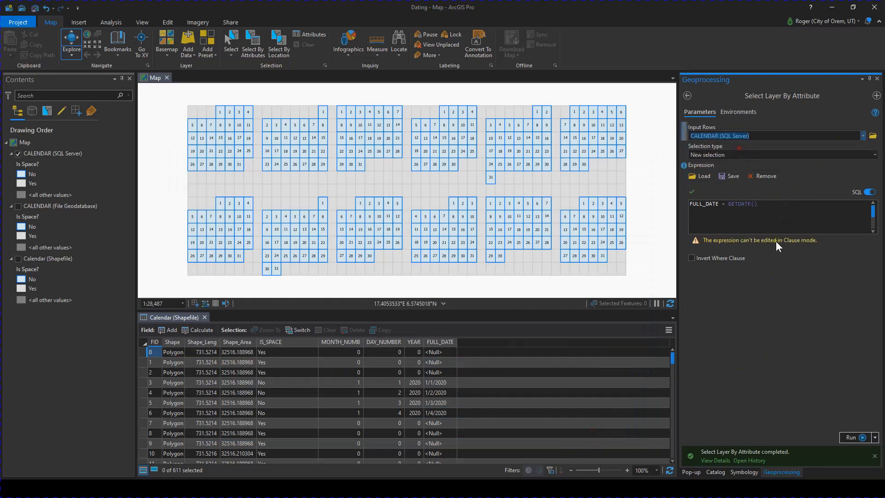
left_click(777, 204)
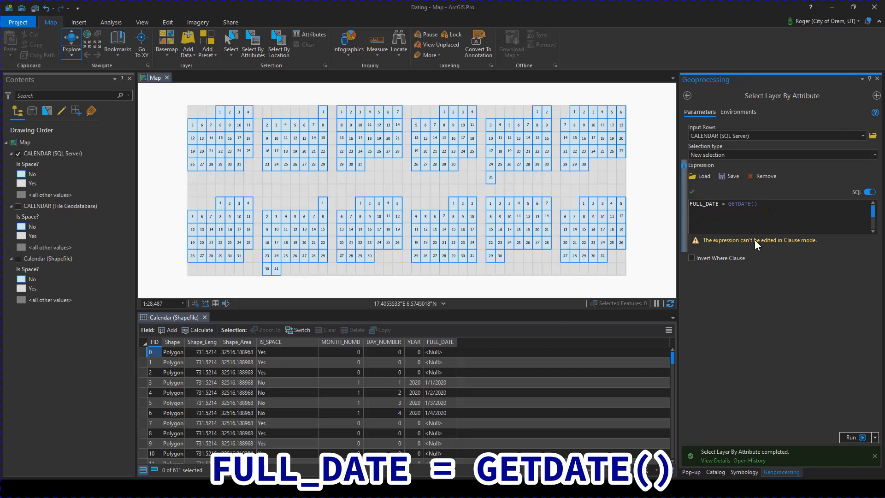
left_click(853, 436)
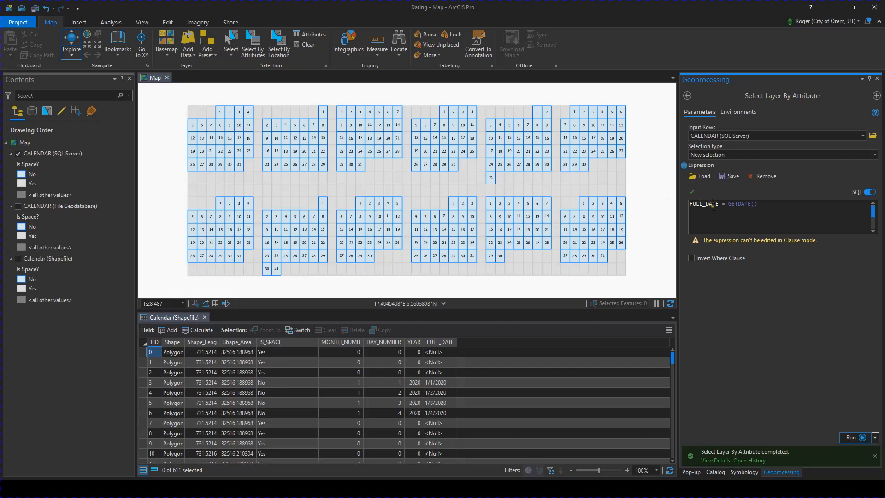
Load the saved query expression SQL_Date_Today_Work.exp and run the selection for today's date.
left_click(702, 178)
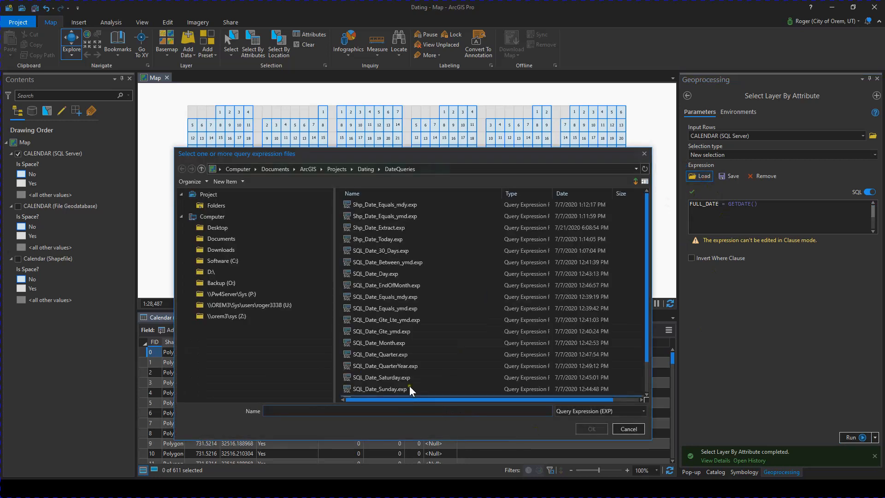
left_click(405, 378)
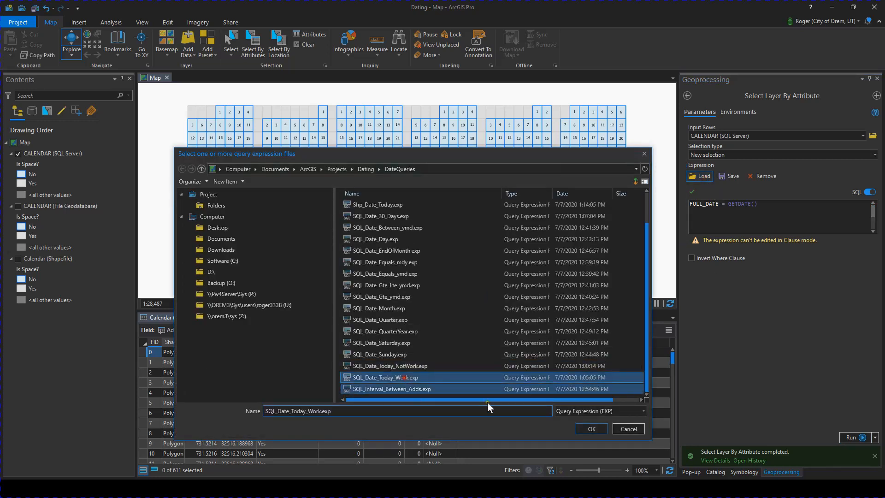
left_click(602, 430)
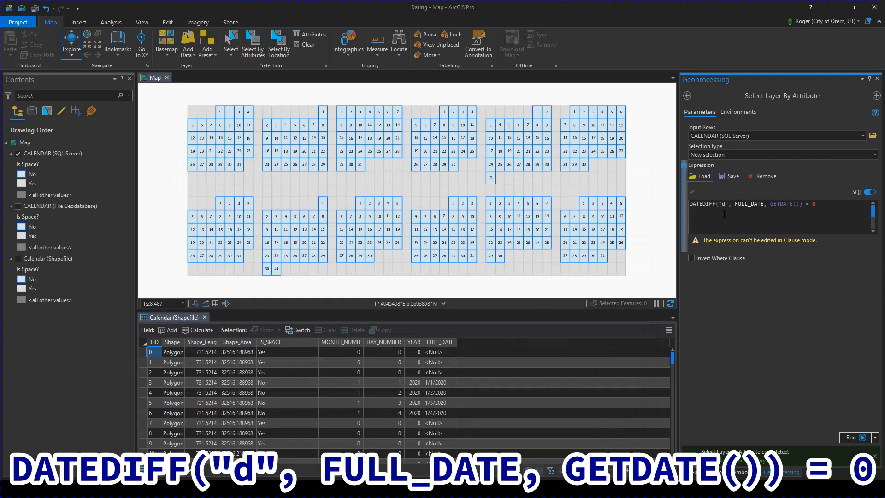
double_click(815, 204)
double_click(783, 204)
double_click(738, 204)
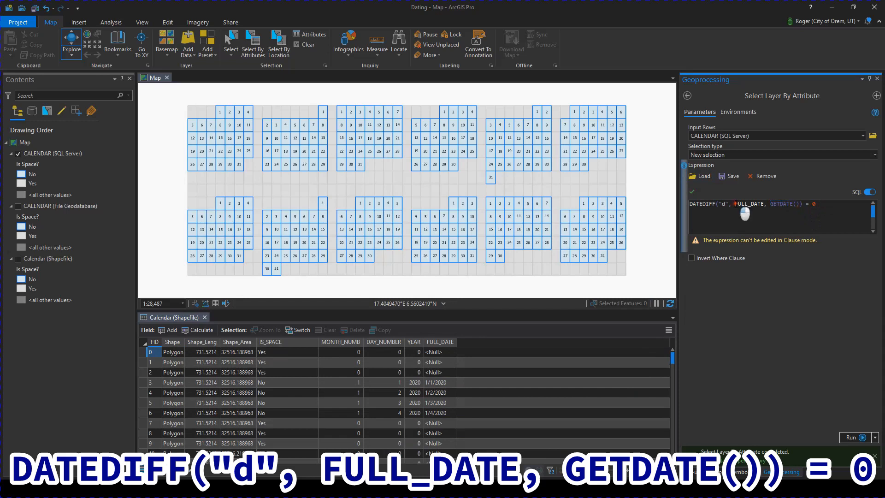
left_click(821, 203)
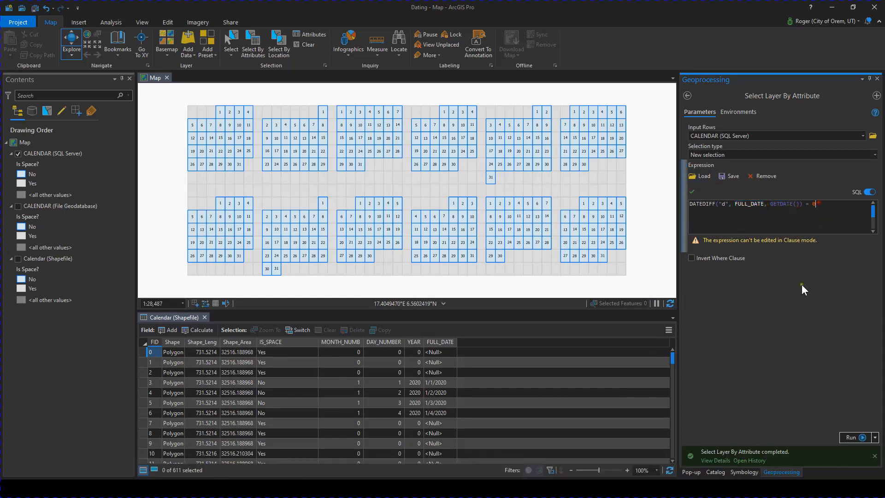
left_click(853, 437)
Change the DATEDIFF interval to "m" and run the selection with the comparison value 0 and again with 1.
type("m")
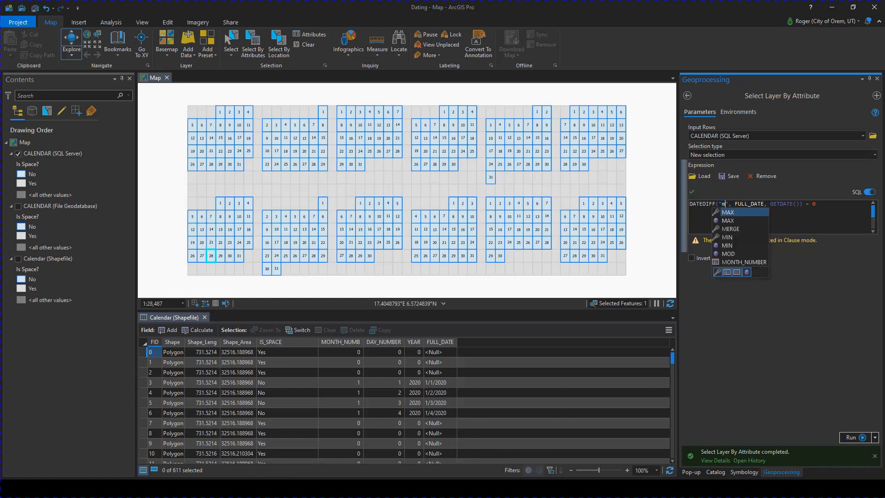
key("Escape")
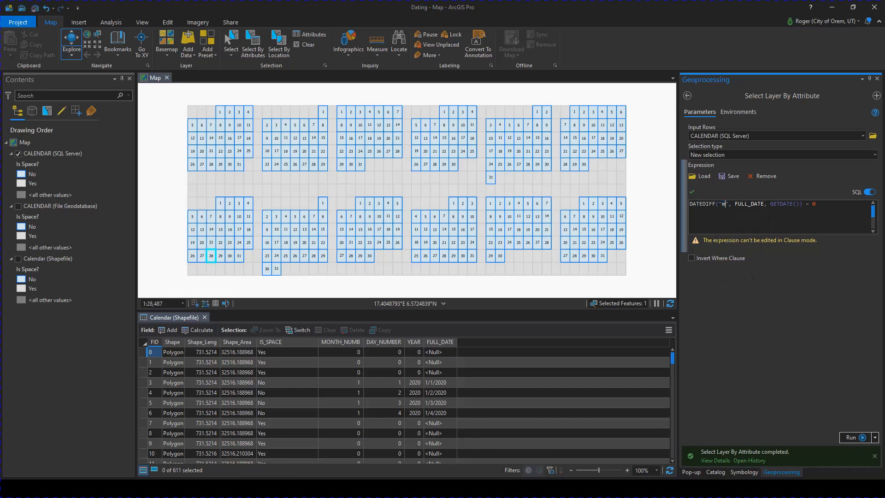
left_click(852, 437)
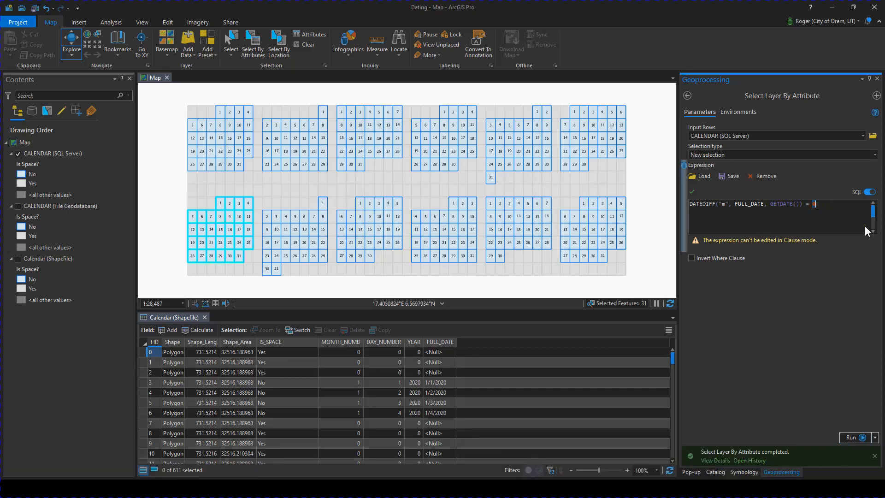
left_click(857, 436)
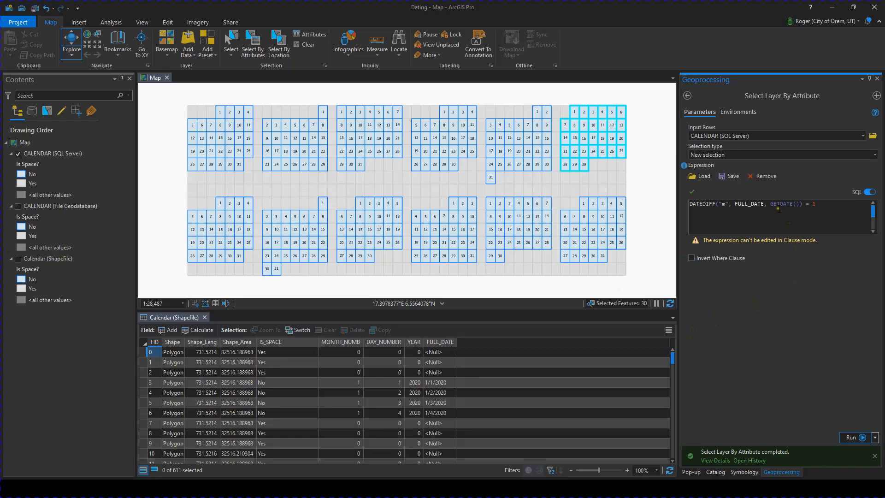
Swap the date arguments so the expression reads DATEDIFF("m", GETDATE(), FULL_DATE) = 1 and run the selection.
left_click(749, 205)
left_click(786, 205)
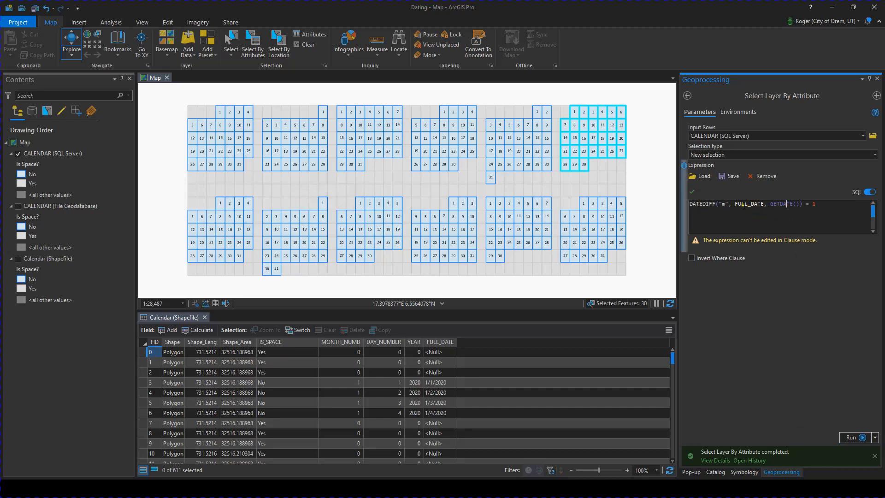
left_click_drag(770, 203, 802, 204)
key("BackSpace")
key("BackSpace")
key("BackSpace")
left_click(735, 204)
type("GETDATE(),")
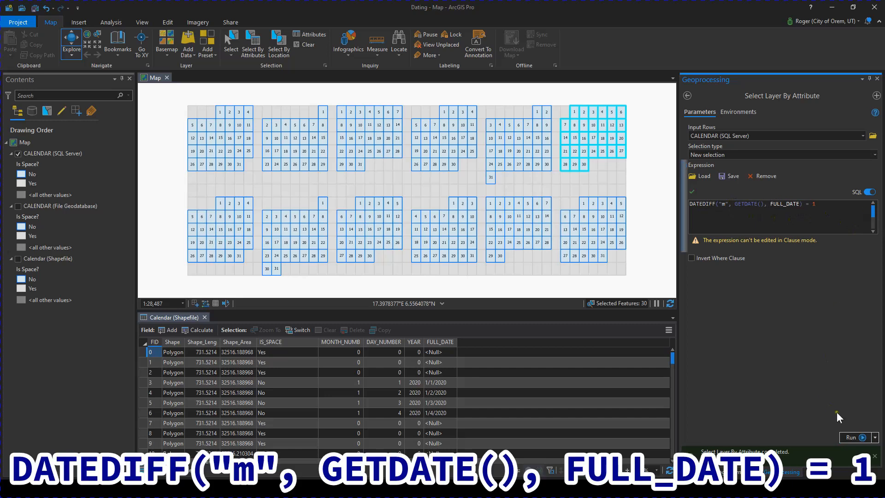
left_click(858, 436)
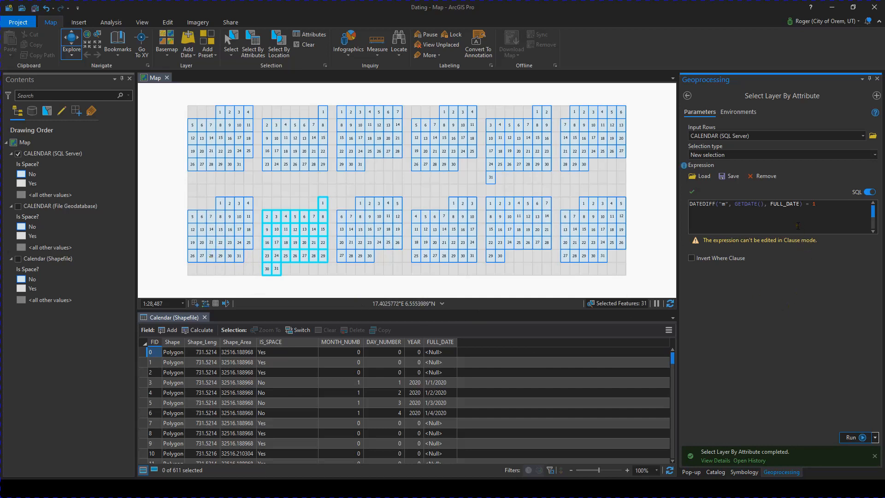
Replace the DATEDIFF comparison with BETWEEN -1 AND 1 and run the selection.
left_click_drag(806, 209, 819, 210)
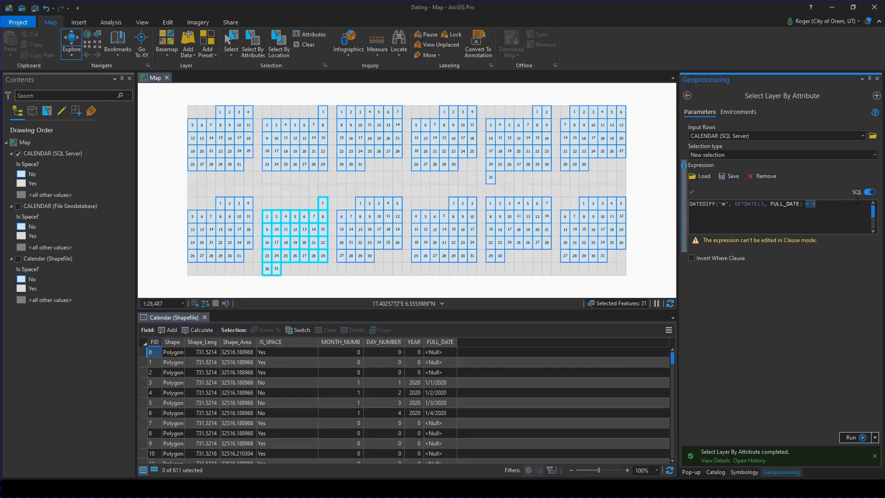
type("BETWEEN")
type("-1 AND 1")
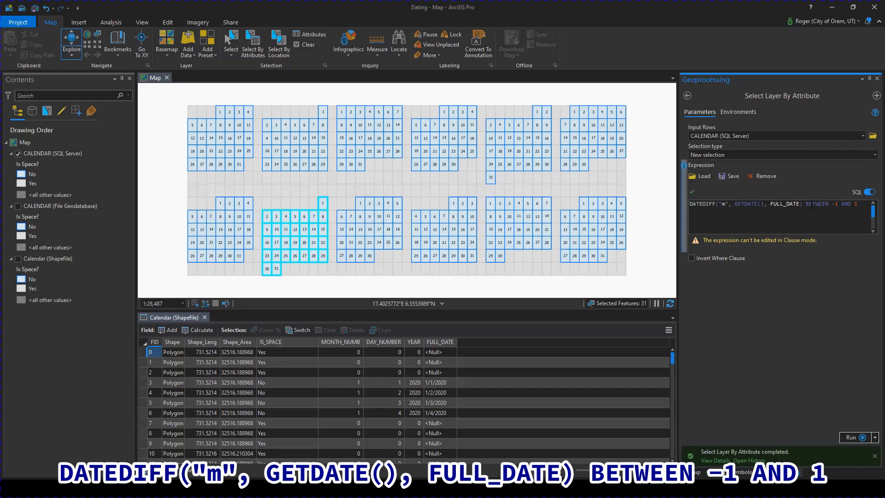
left_click(850, 434)
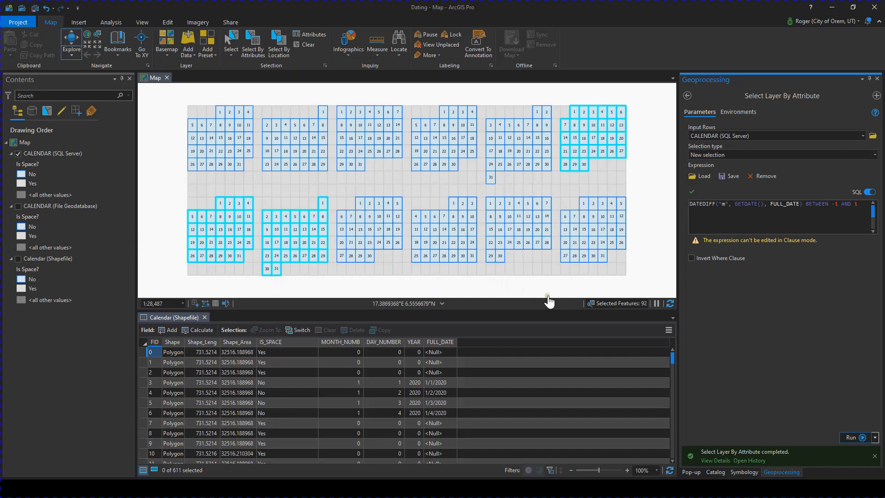
Load the saved query expression SQL_Date_Gte_Lte_ymd.exp and run the selection for 2020-09-03 through 2020-09-11.
left_click(722, 204)
double_click(723, 204)
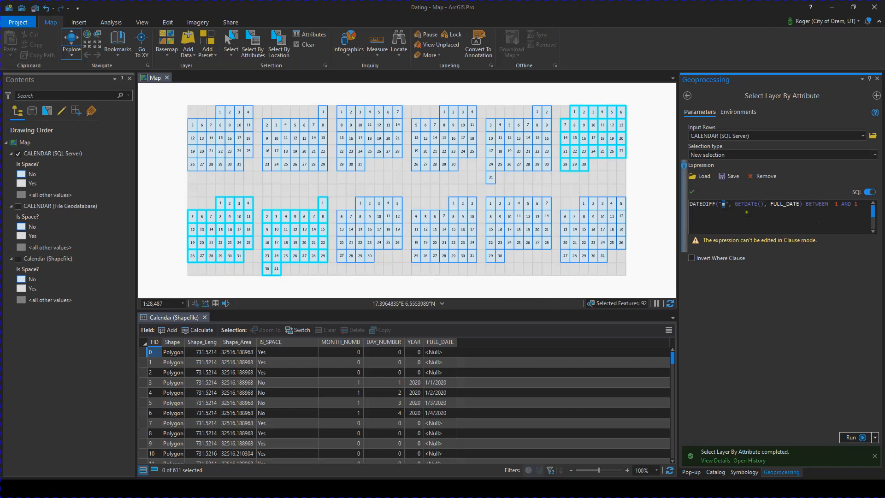
left_click(703, 177)
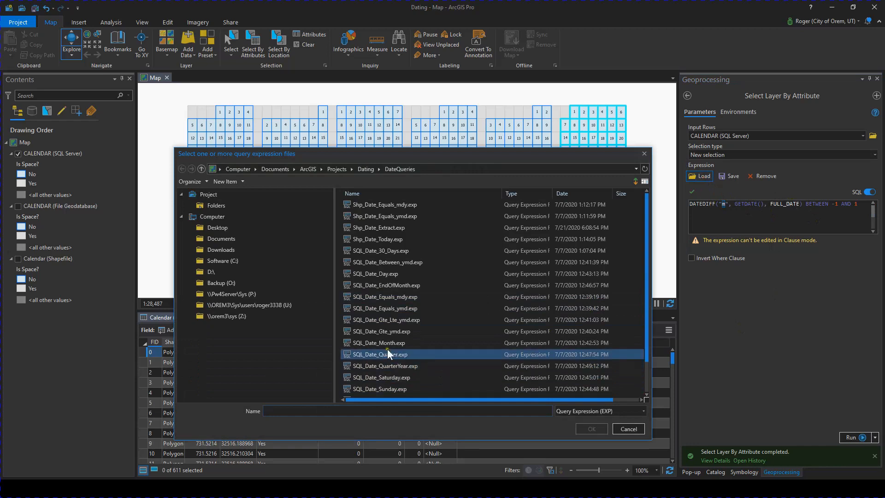
left_click(397, 320)
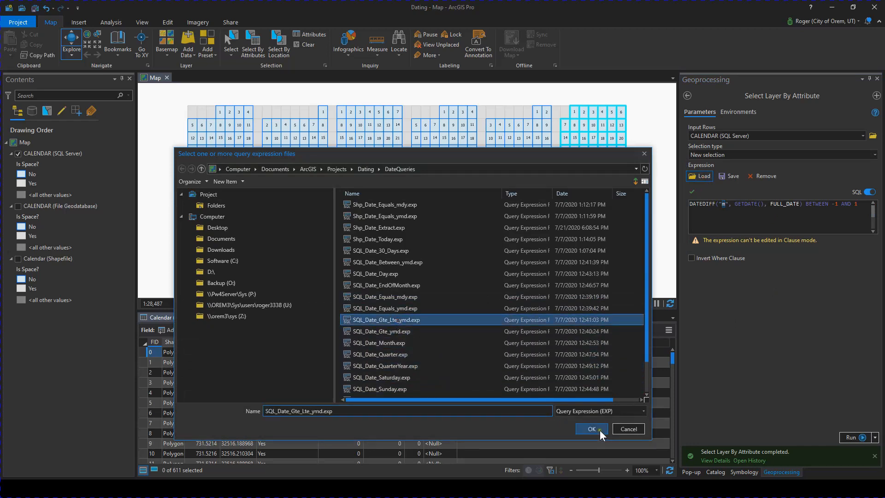
left_click(593, 429)
left_click(756, 212)
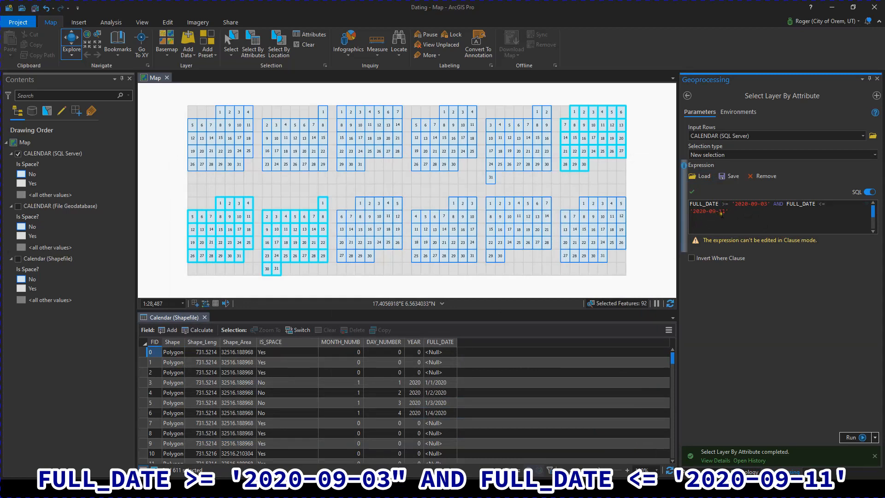
left_click(856, 437)
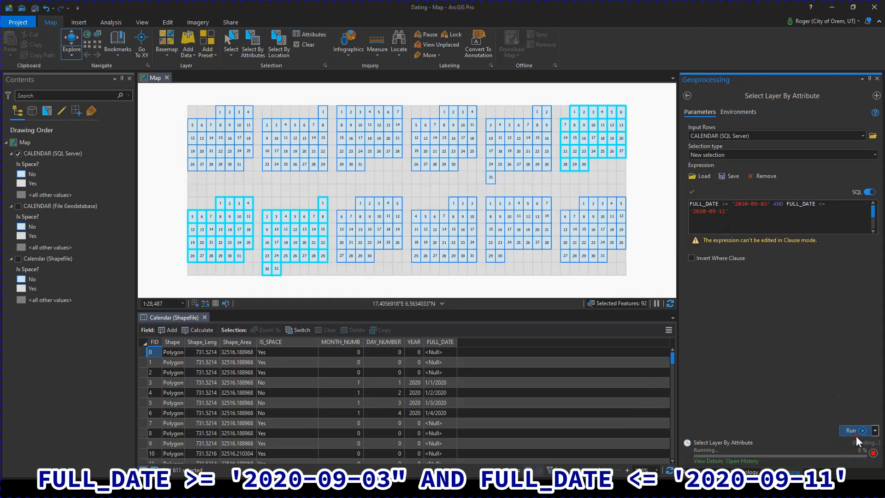
Rewrite the expression as FULL_DATE BETWEEN '2020-09-03' AND '2020-09-11' and run the selection.
left_click(723, 205)
left_click_drag(724, 204, 726, 204)
type("BETW")
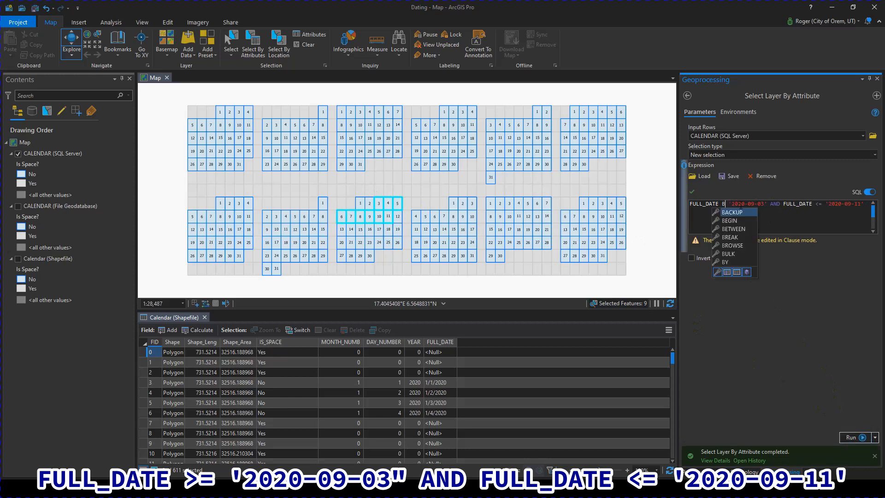
type("EEN")
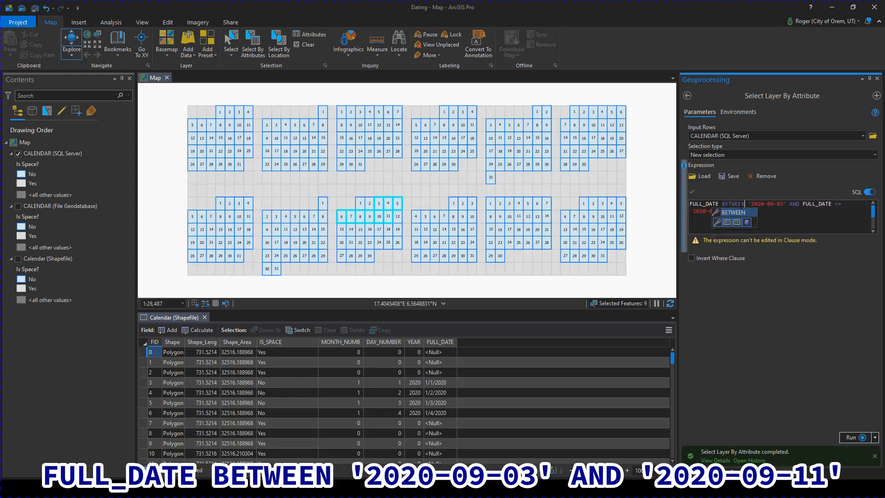
left_click(803, 203)
key("Delete")
key("Delete")
key("Delete")
key("Delete")
key("Delete")
key("Delete")
key("Delete")
key("Delete")
key("Delete")
key("Delete")
key("Delete")
key("Delete")
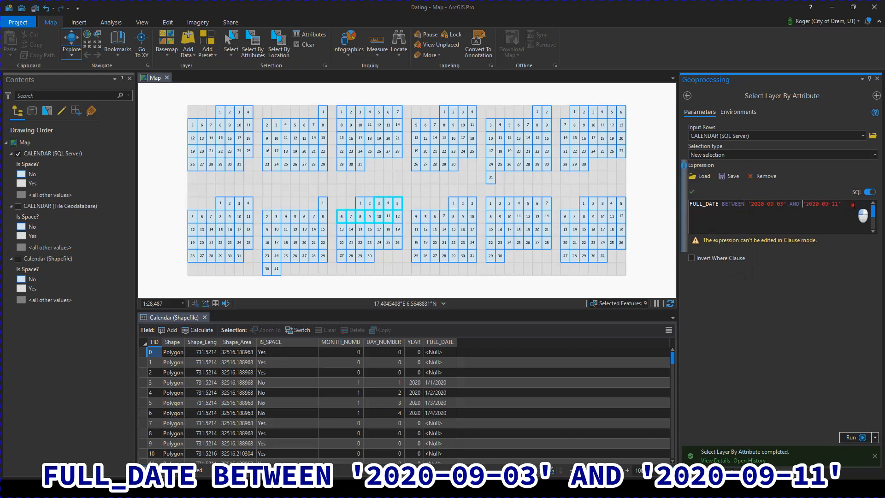
left_click(857, 437)
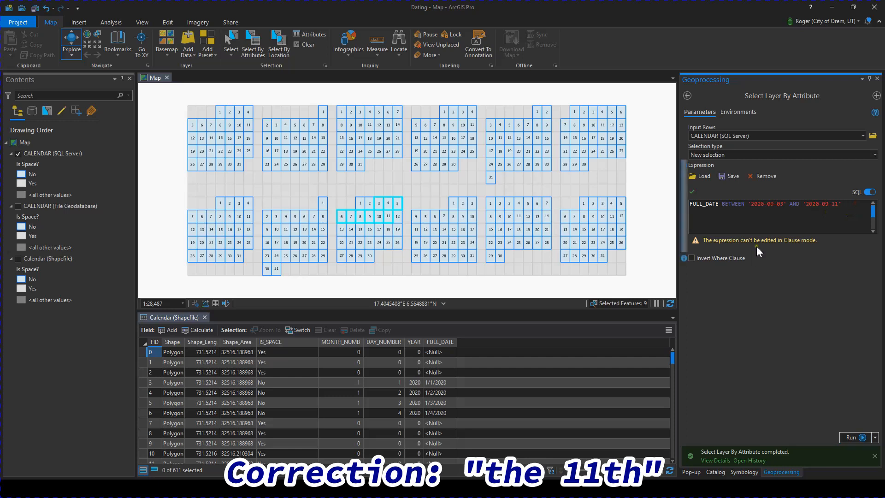
Load the saved query expression SQL_Date_Month.exp, set its month value to 4, and run the selection.
left_click(699, 175)
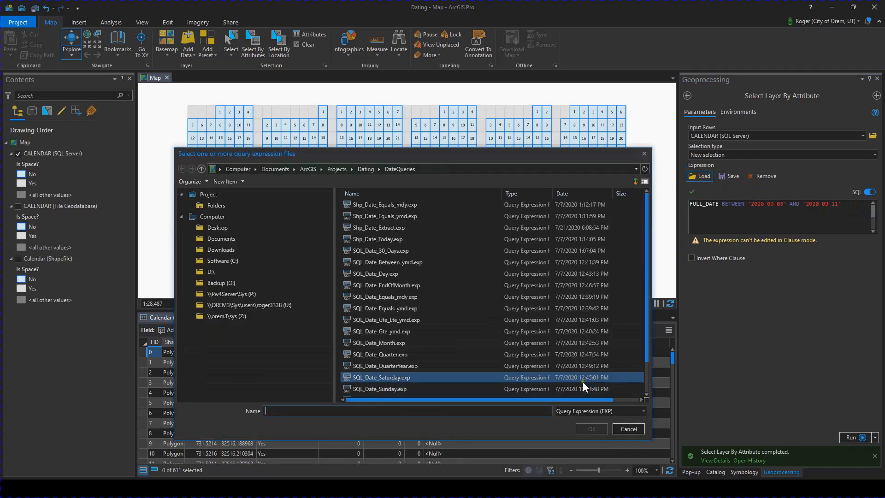
left_click(385, 342)
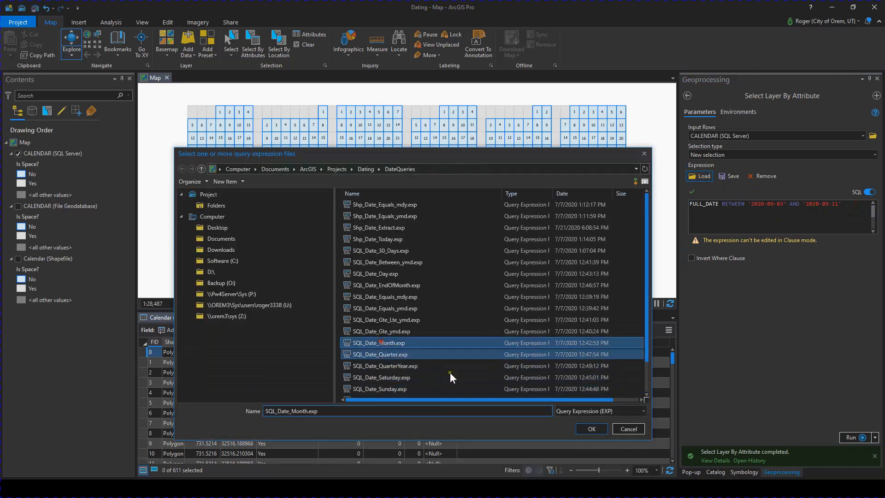
left_click(594, 425)
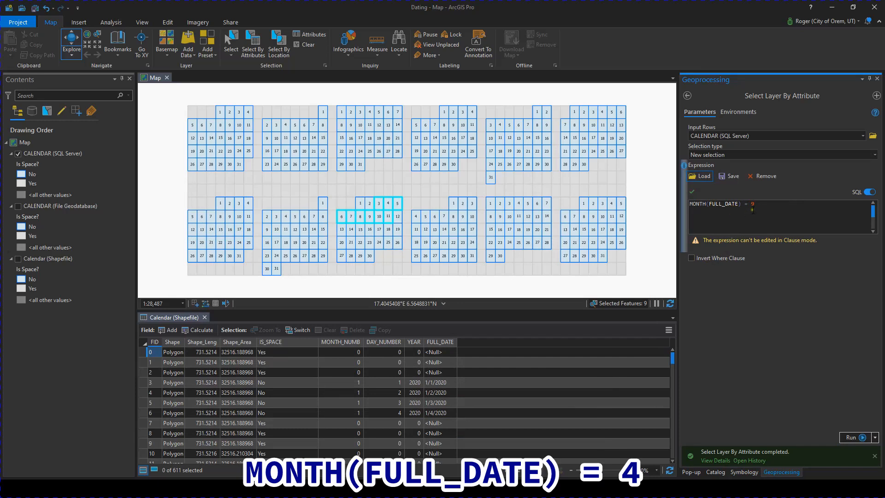
left_click_drag(751, 203, 759, 203)
type("4")
left_click(858, 436)
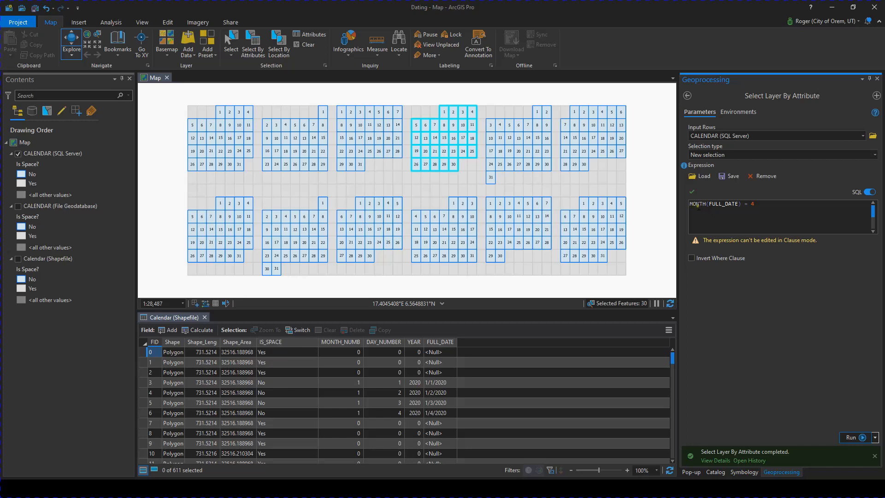
Load the saved query expression SQL_Date_Saturday.exp and run the selection for Saturdays.
left_click(699, 175)
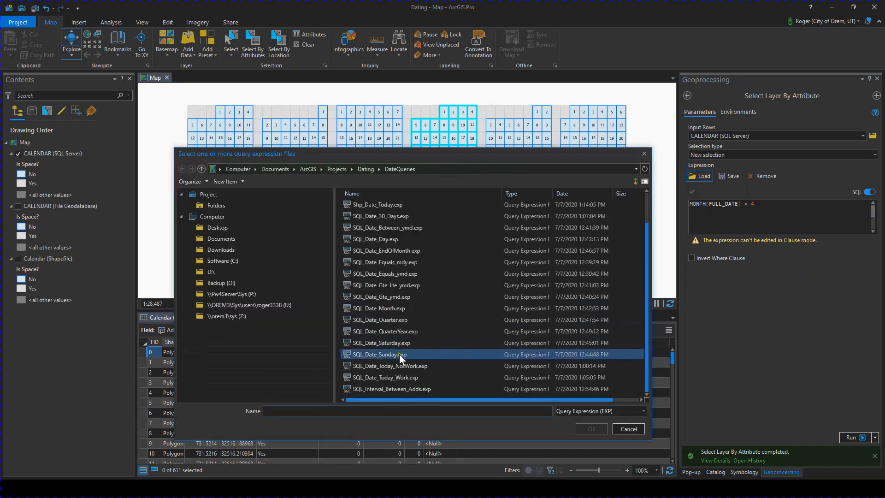
left_click(397, 342)
left_click(593, 433)
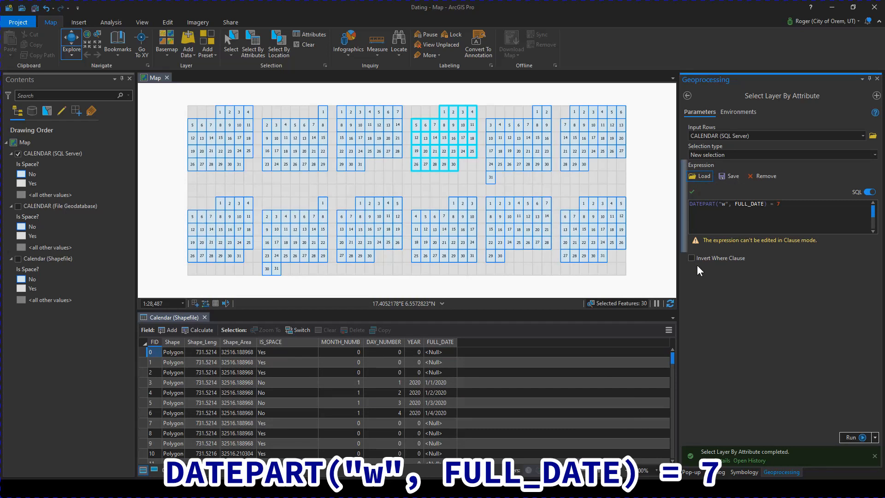
left_click(854, 437)
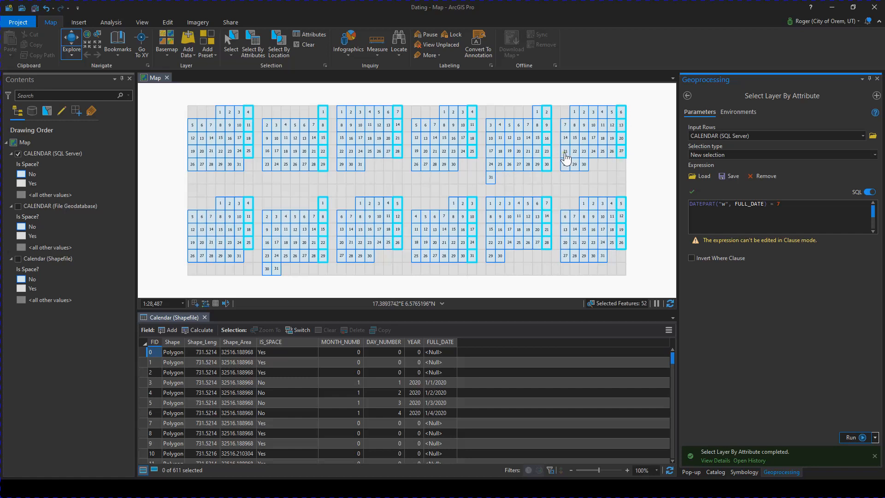
Set the weekday comparison value in the DATEPART expression to 1 and run the selection.
double_click(780, 203)
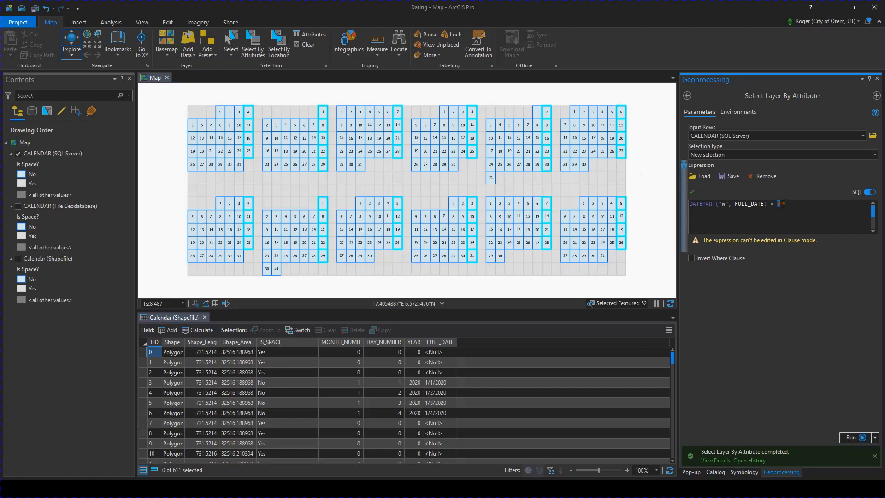
type("1")
left_click(853, 438)
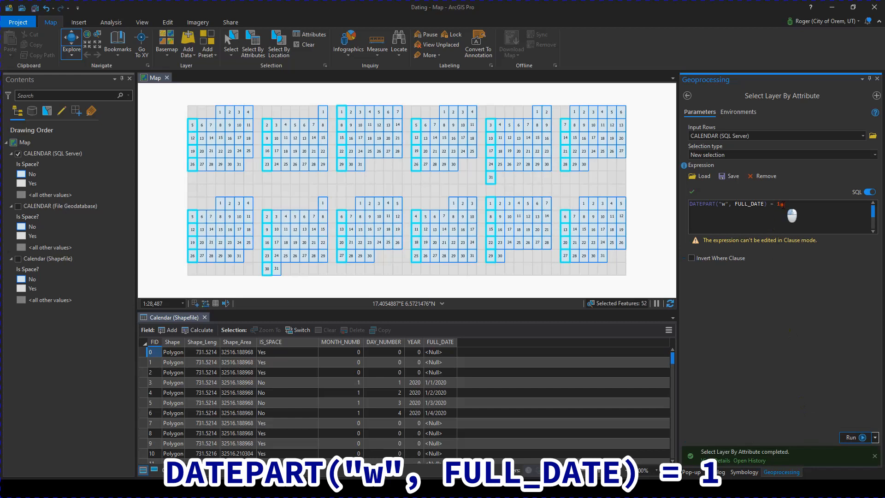
Replace the weekday comparison with IN (1, 7) and run the selection for weekend days.
left_click_drag(770, 204, 792, 204)
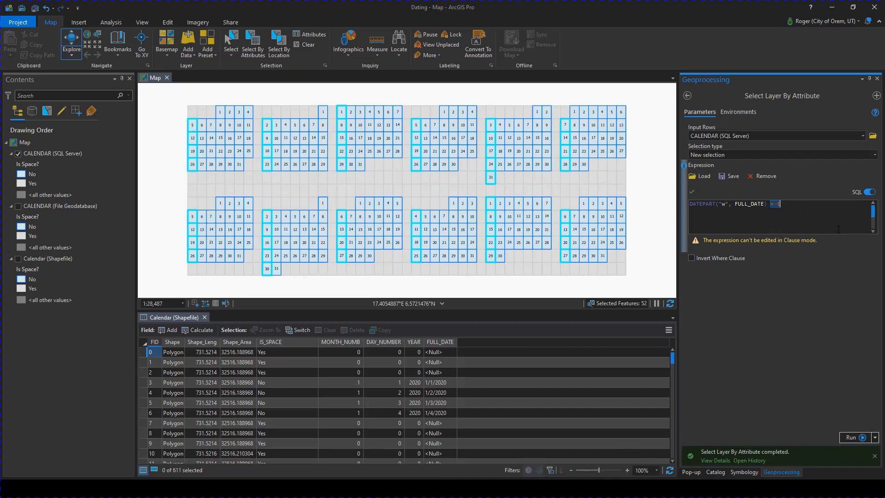
type("IN (1, 7)")
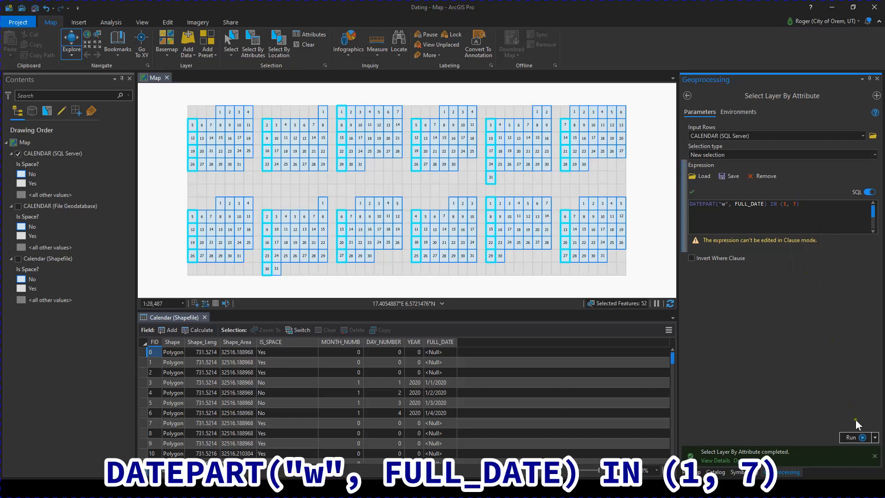
left_click(859, 435)
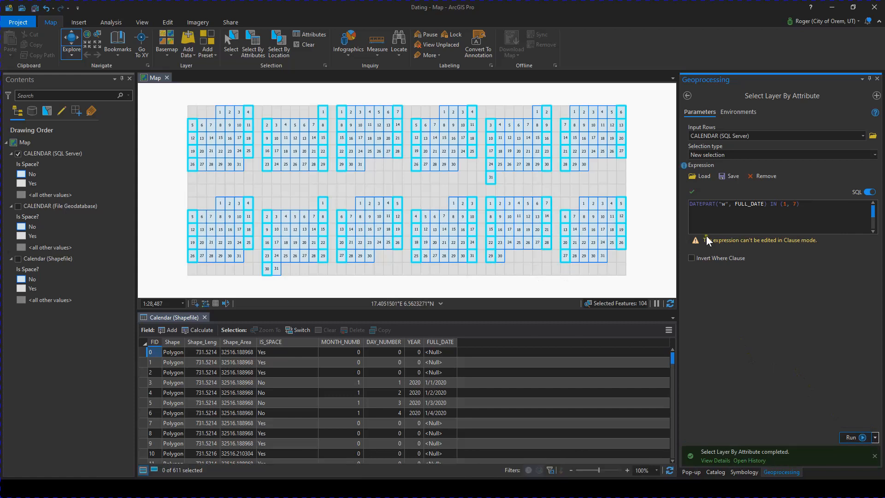
Change the DATEPART interval to "d" and run the selection for days 1 and 7 of each month.
double_click(723, 204)
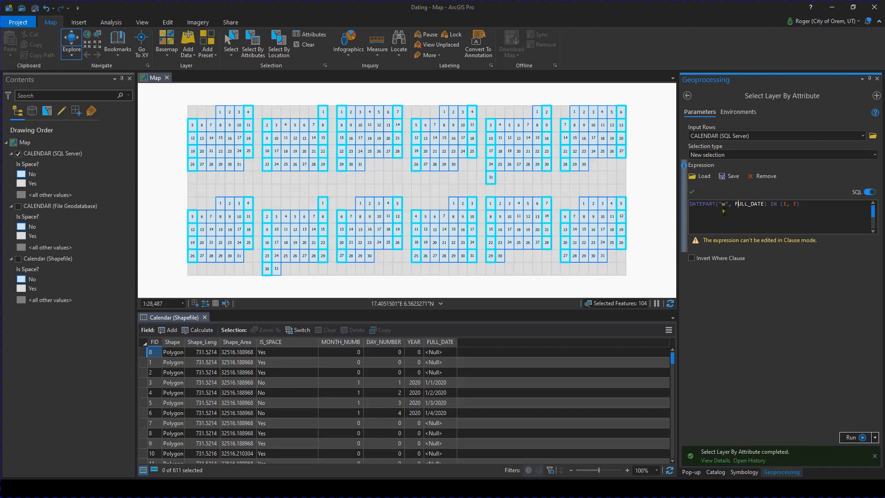
type("D")
key("Escape")
key("BackSpace")
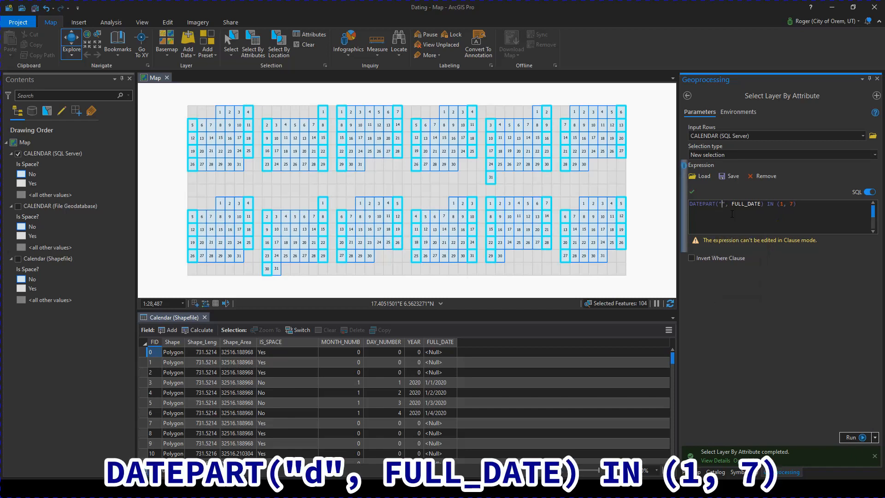
type("d")
left_click(807, 205)
left_click(853, 437)
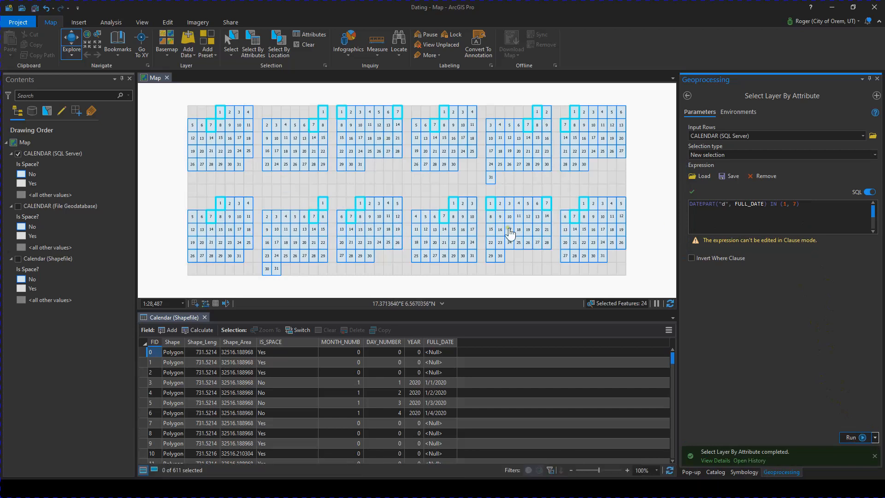
Change the expression to DATEPART("q", FULL_DATE) = 4 and run the selection for the fourth quarter.
left_click(821, 203)
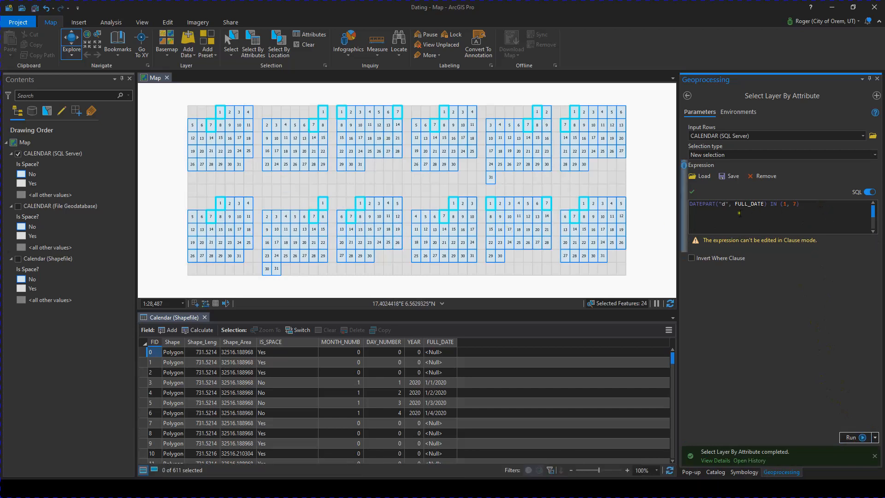
double_click(723, 204)
type("q")
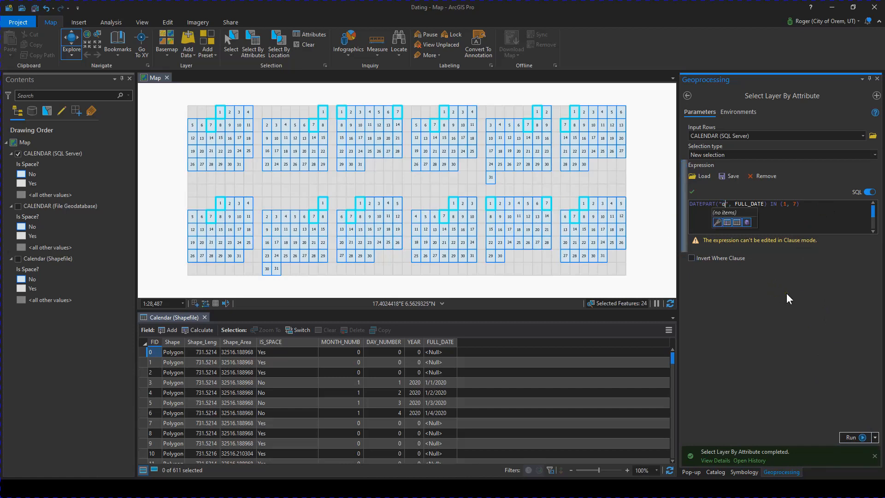
left_click(798, 206)
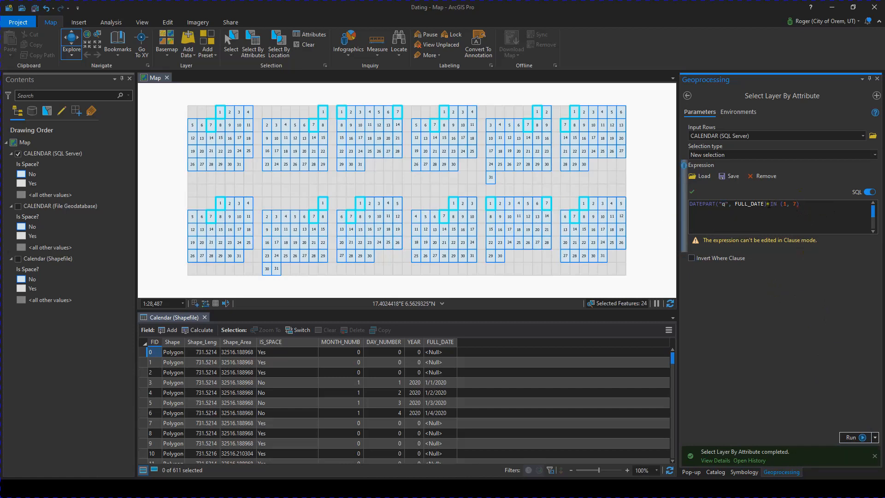
left_click_drag(772, 204, 823, 204)
type("=")
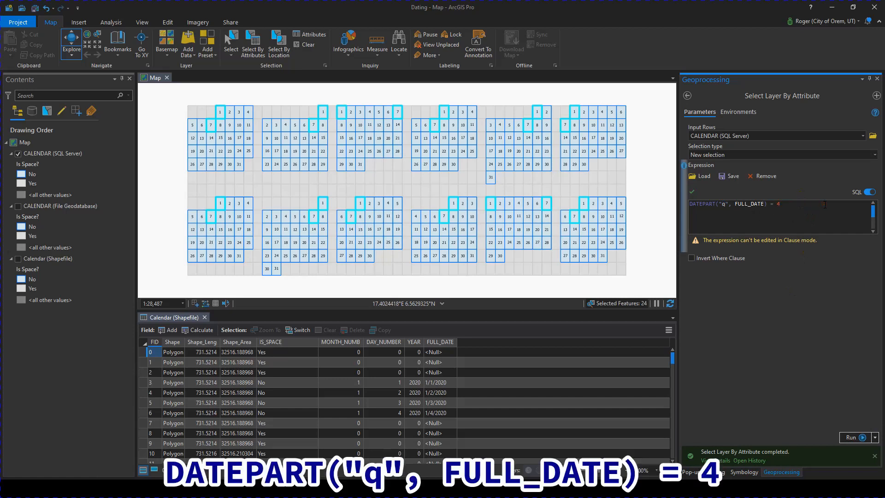
left_click(853, 434)
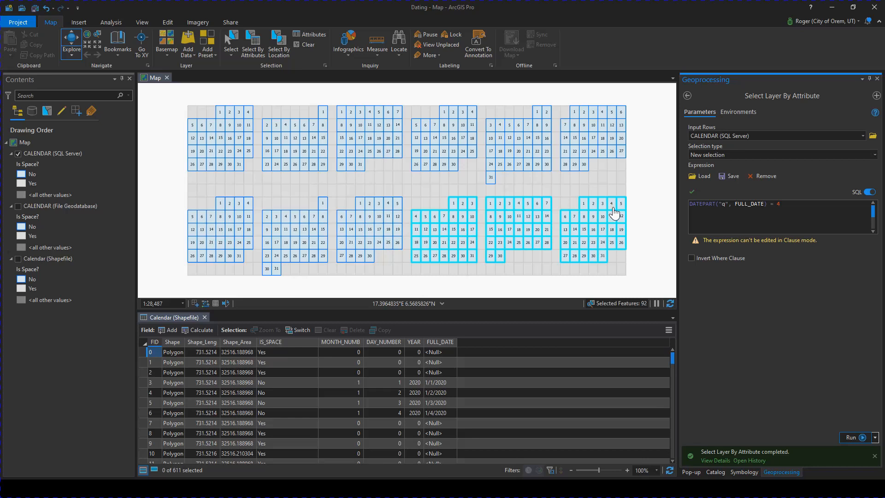
Replace the expression with FULL_DATE BETWEEN DATEADD("DAY", -7, '2020-09-03') AND DATEADD("DAY", 7, '2020-09-03') and run the selection.
left_click_drag(803, 203, 651, 199)
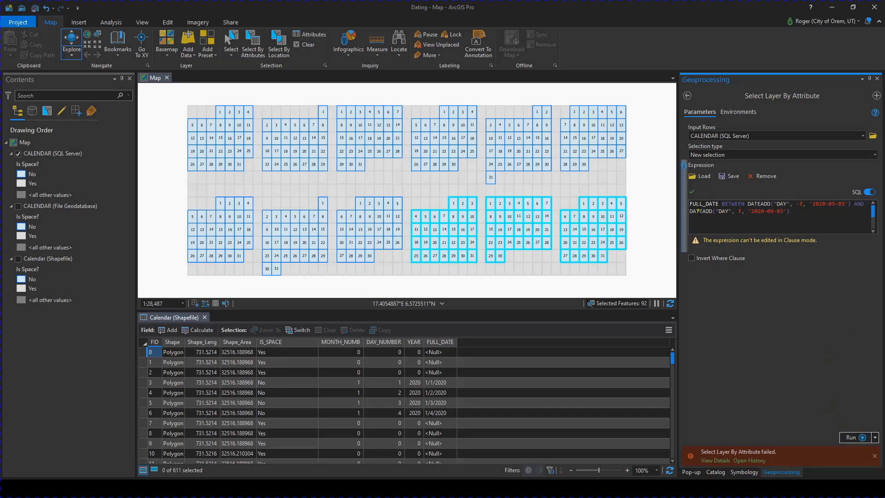
left_click(854, 436)
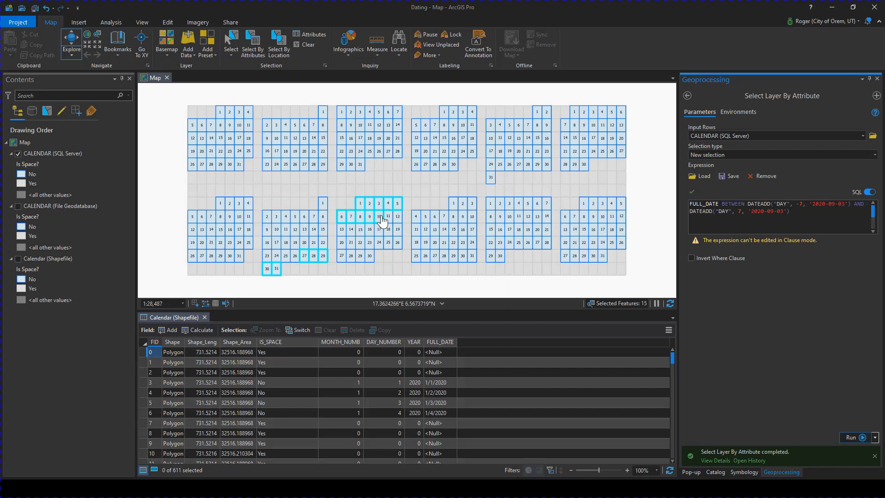
Replace the expression with day(FULL_DATE)=1 and run the selection for the first day of each month.
left_click(697, 176)
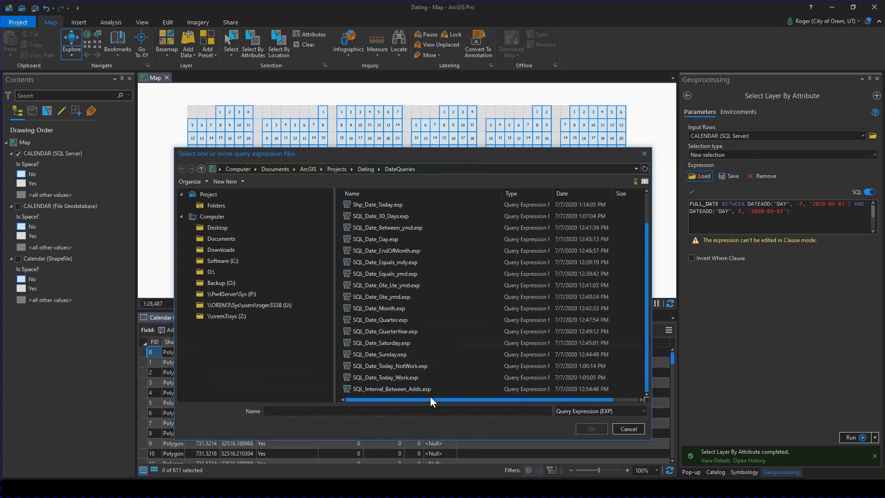
left_click(628, 428)
left_click_drag(811, 220, 649, 207)
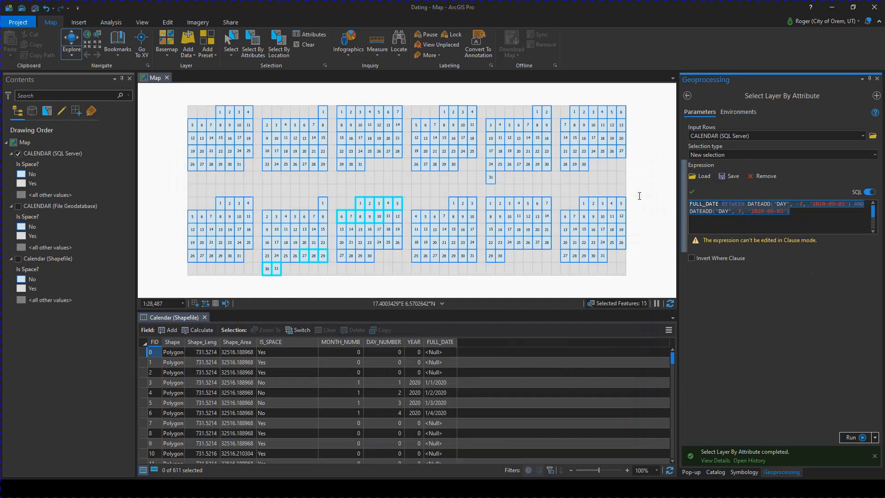
type("day")
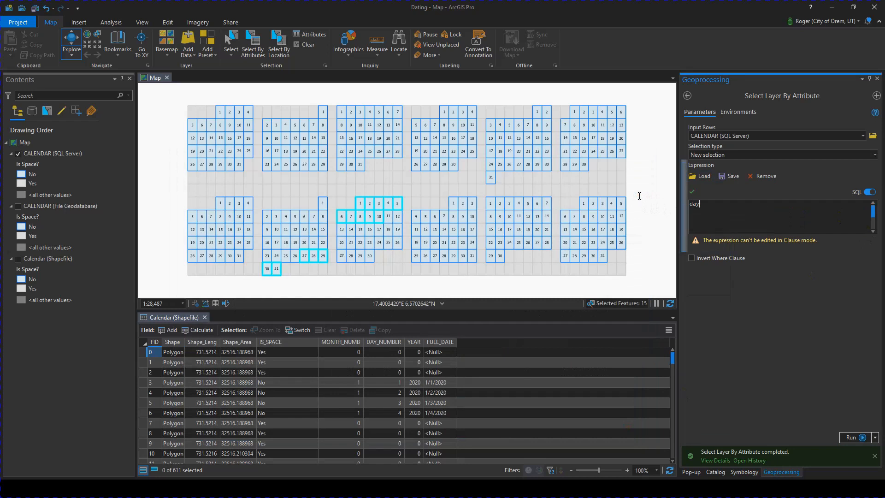
type("(FULL_DATE)=1")
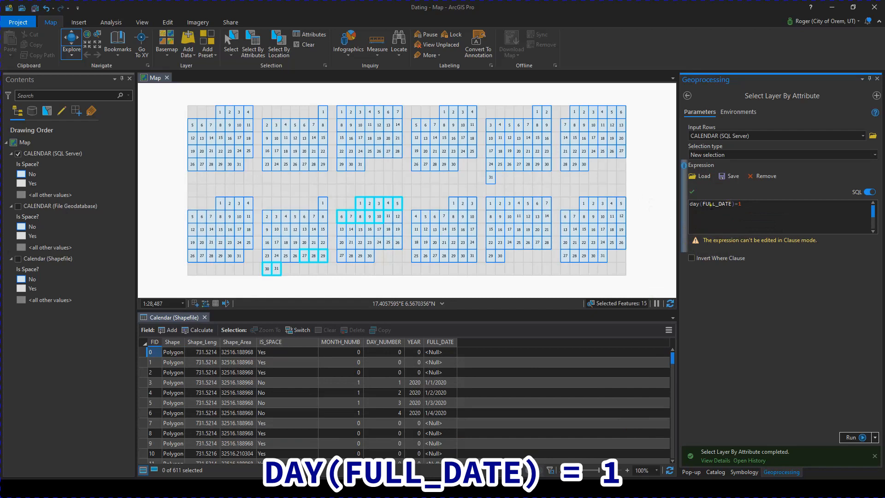
left_click(853, 437)
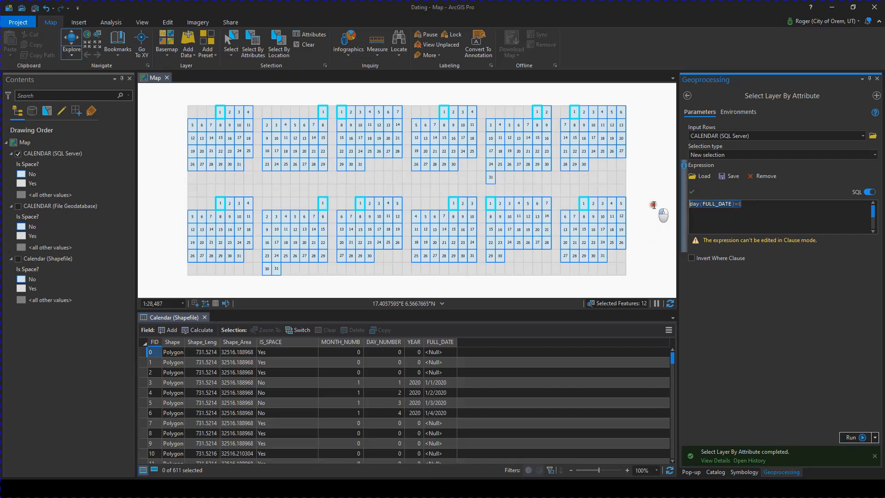
Load the saved expression file SQL_Date_EndOfMonth.exp and run the selection for the last day of each month.
left_click(700, 176)
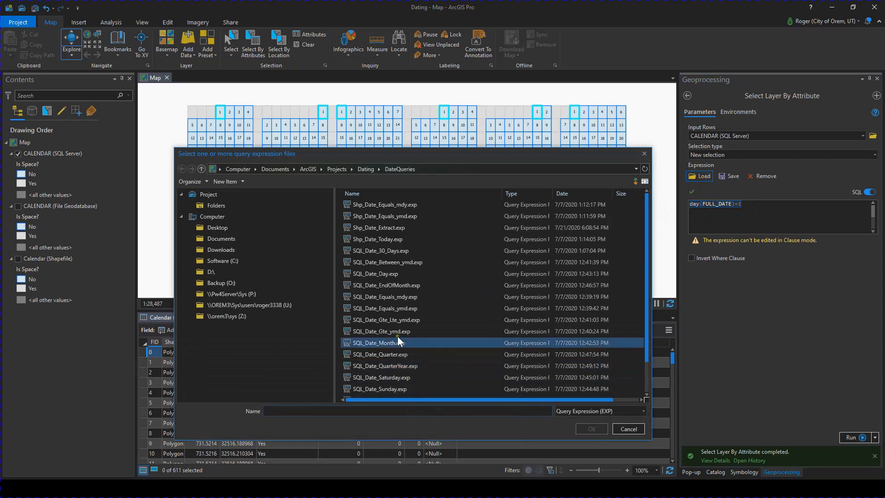
left_click(408, 285)
left_click(591, 429)
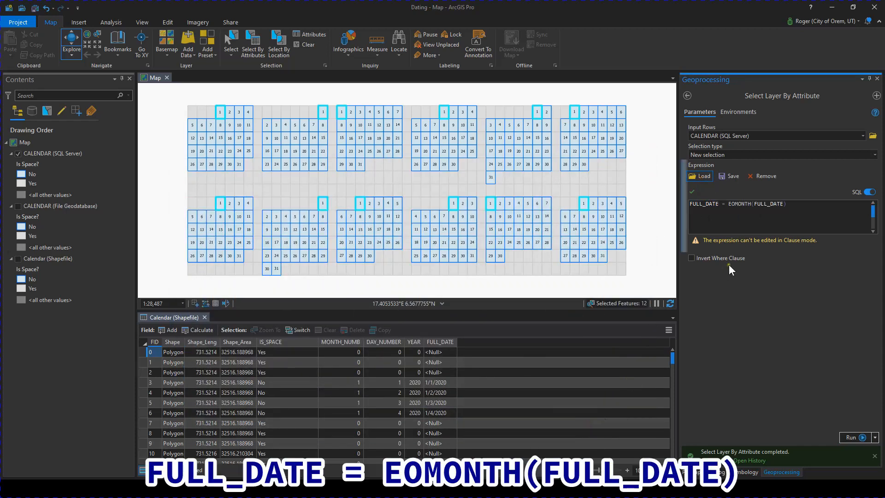
left_click(759, 205)
left_click(859, 436)
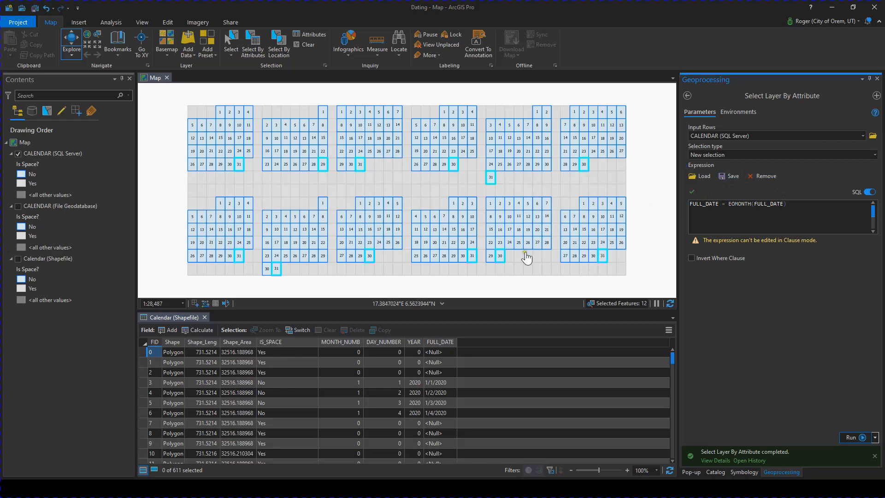
left_click(809, 205)
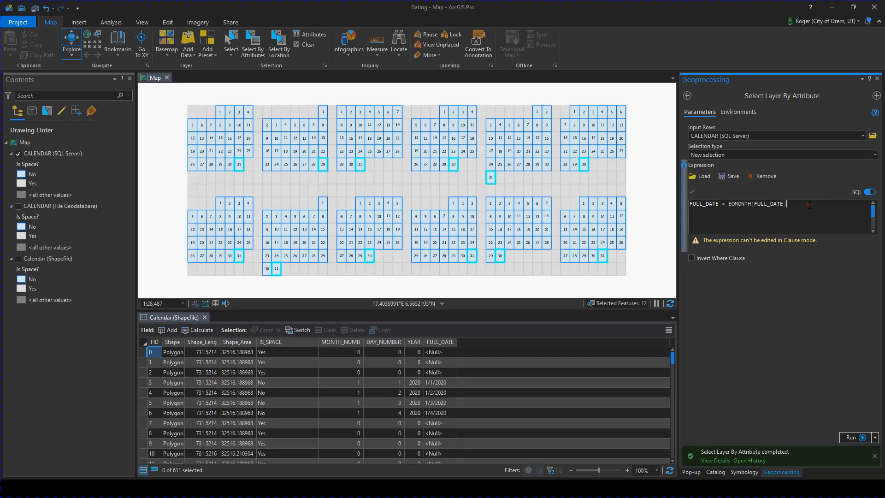